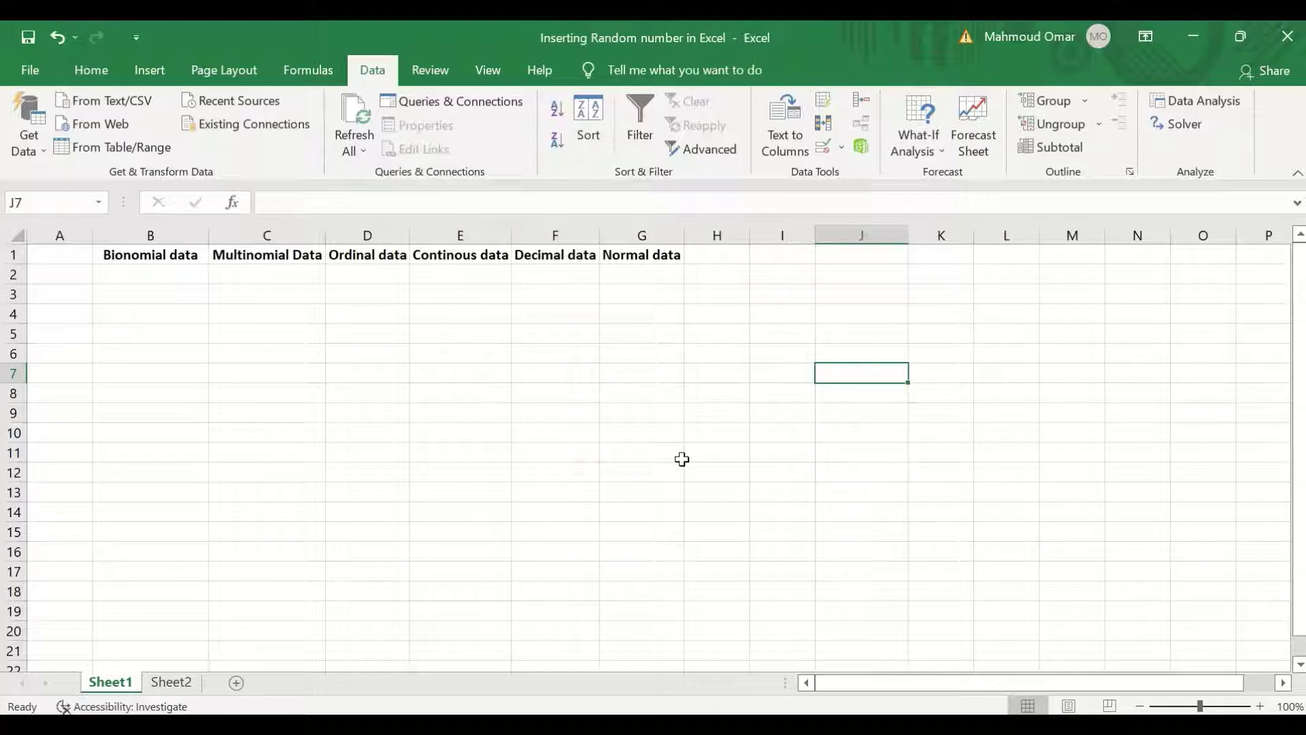
- Enter =RANDBETWEEN(1,2) in B2 under the Bionomial data header and fill the formula down to B21
click(181, 275)
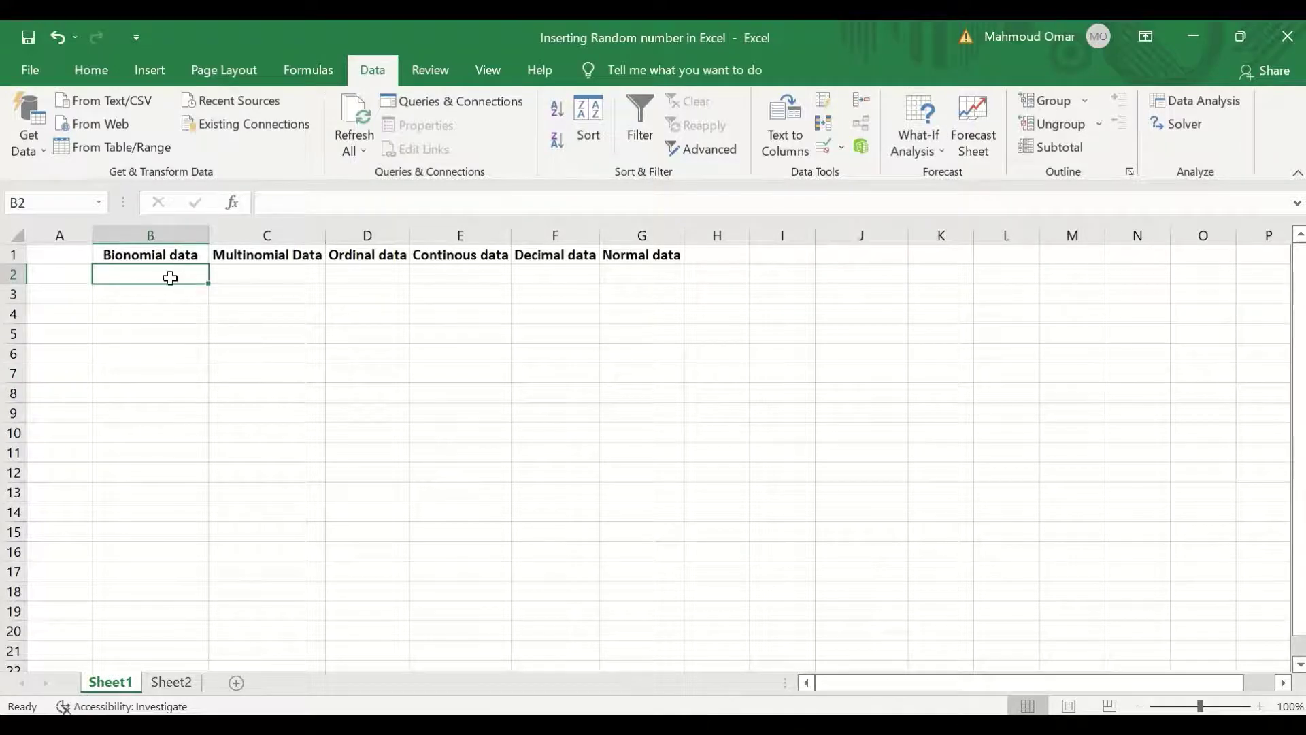
text(=)
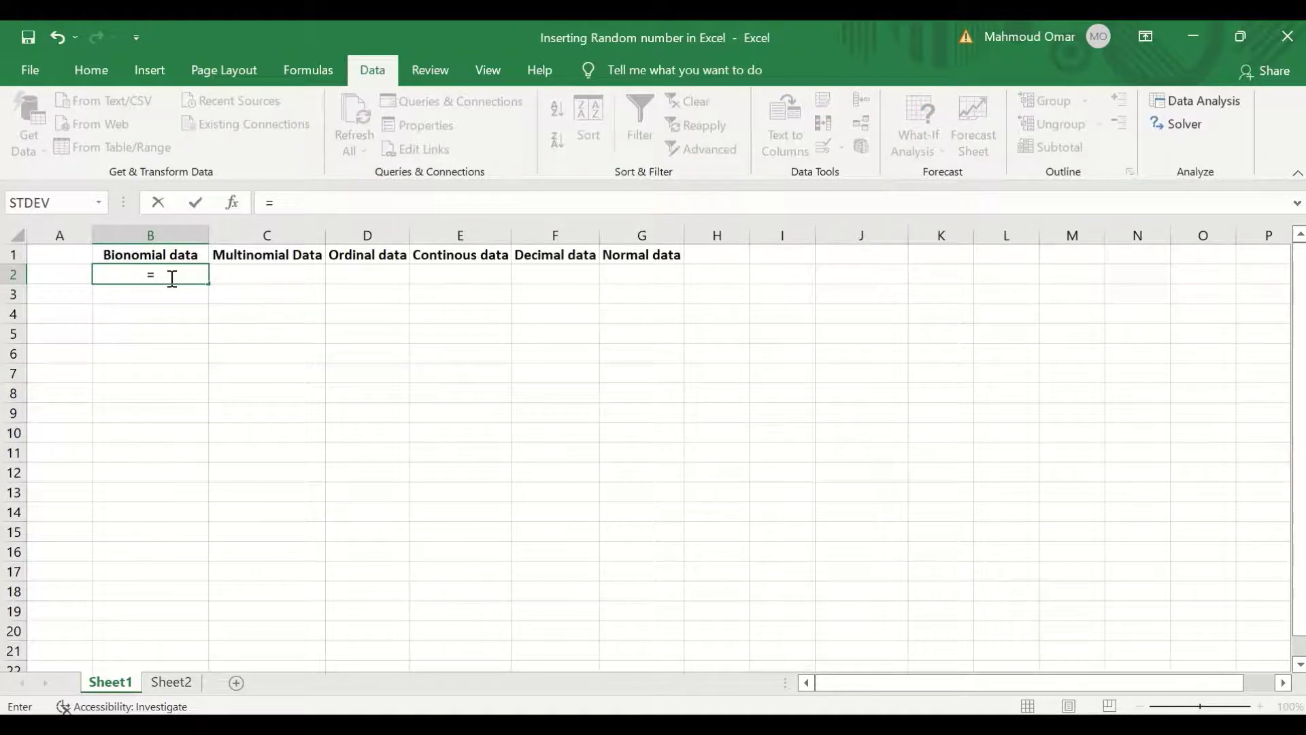
text(rand)
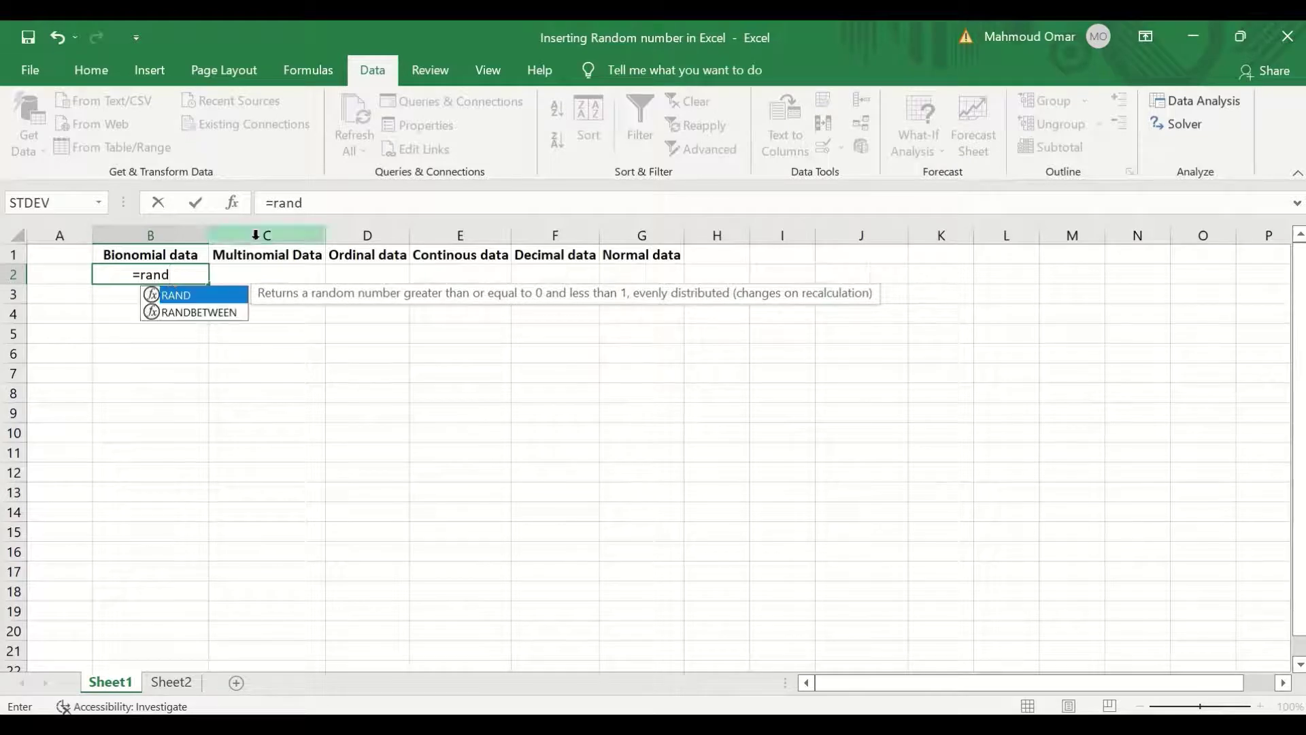
click(216, 313)
double_click(215, 312)
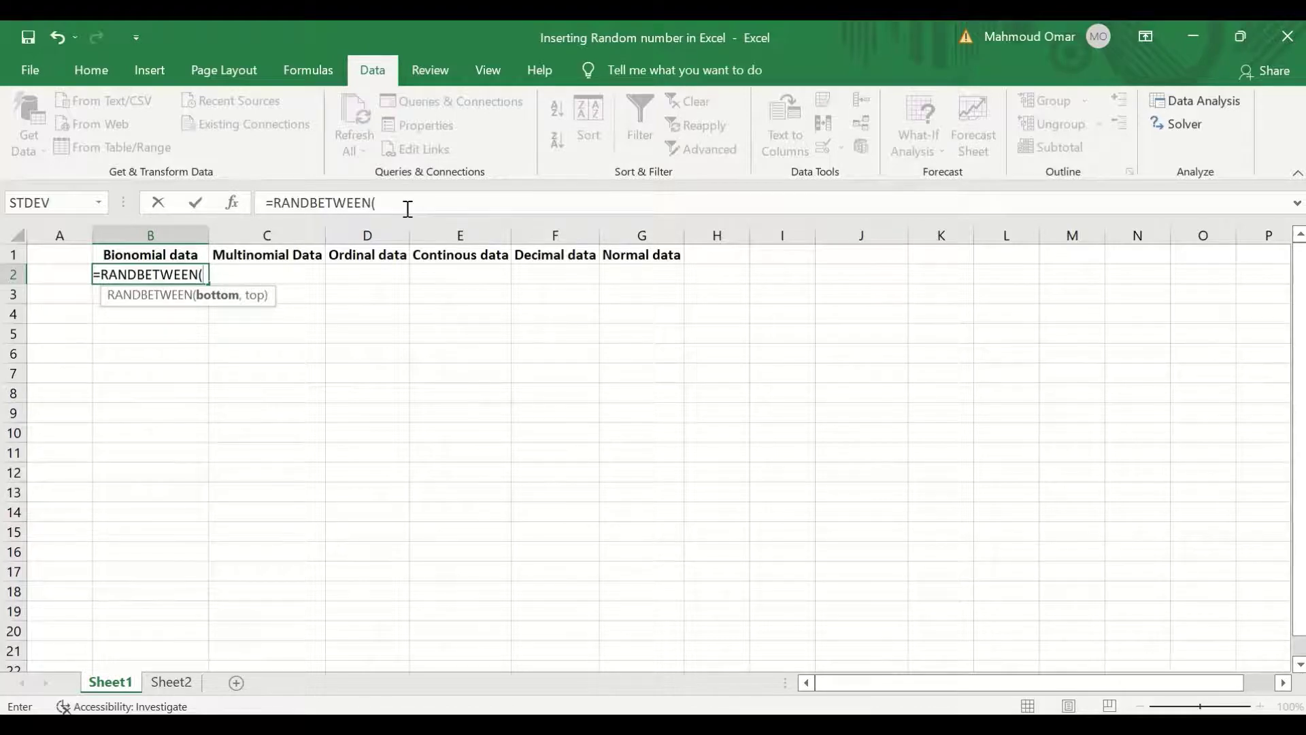
text(1,)
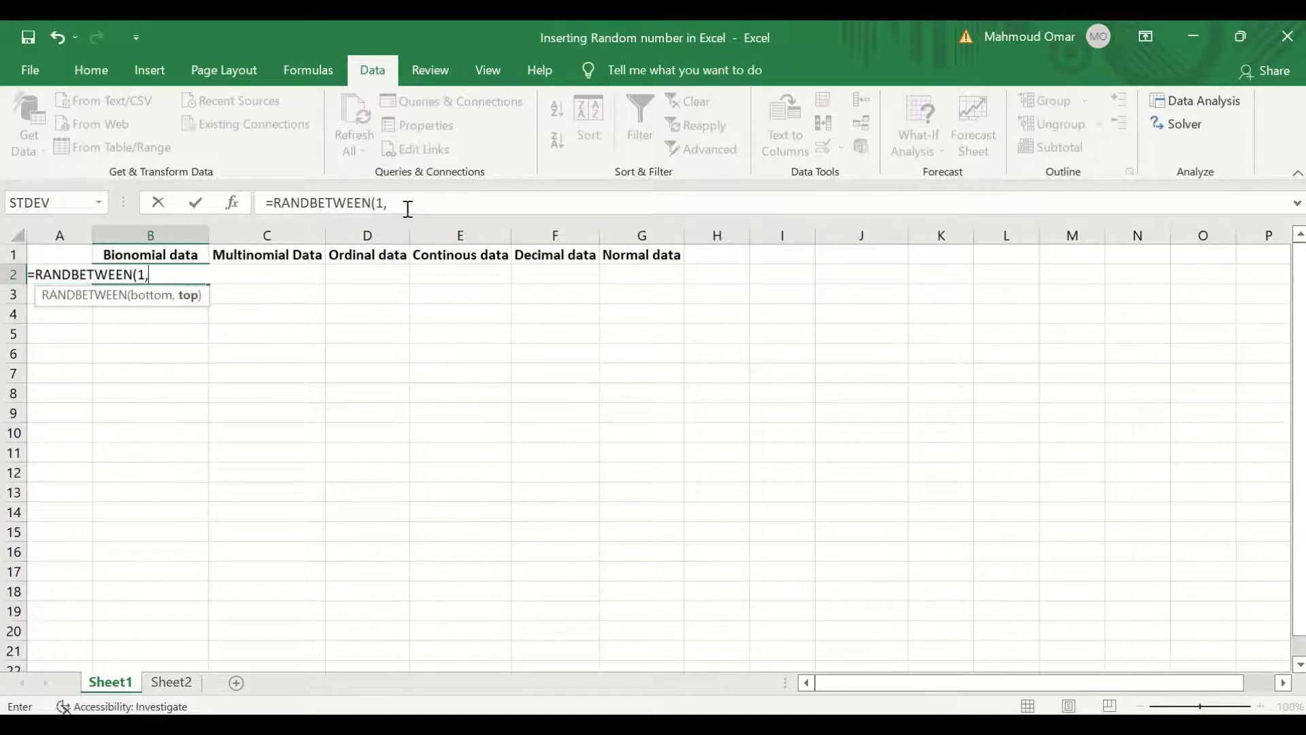
text(2))
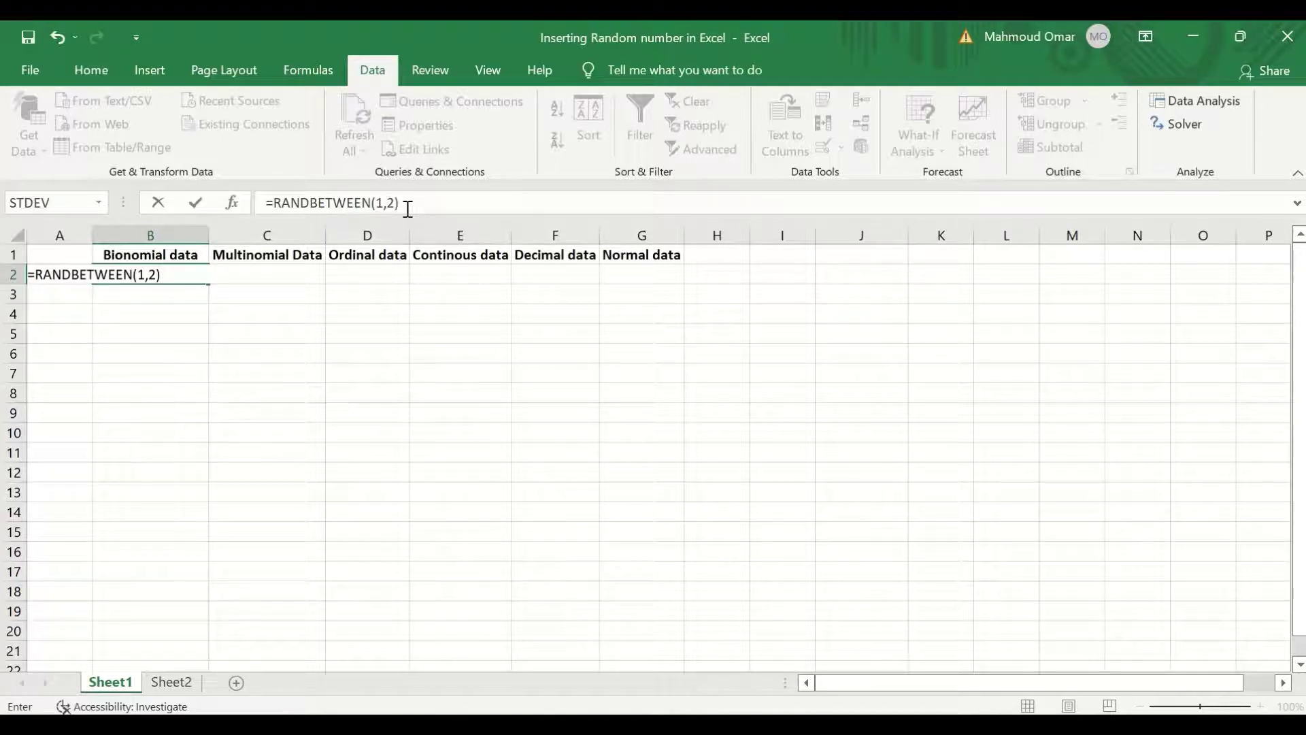
key(Return)
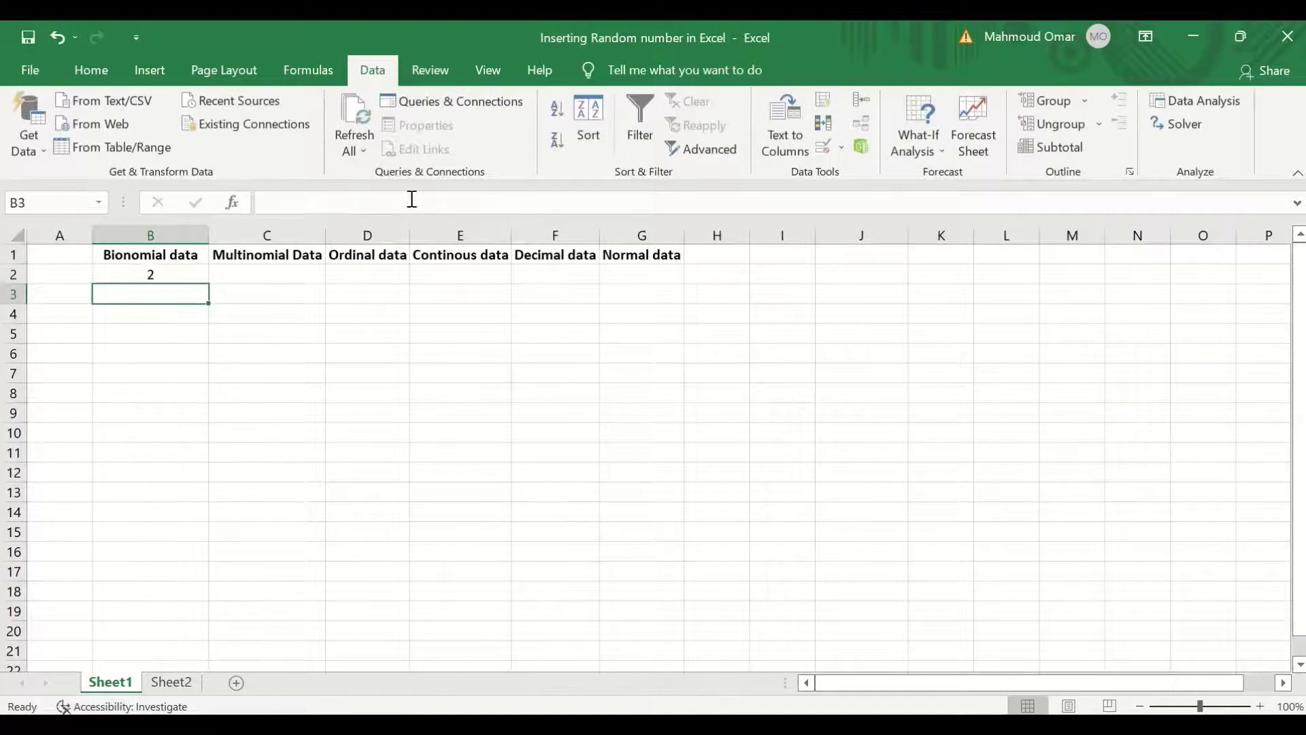
click(204, 272)
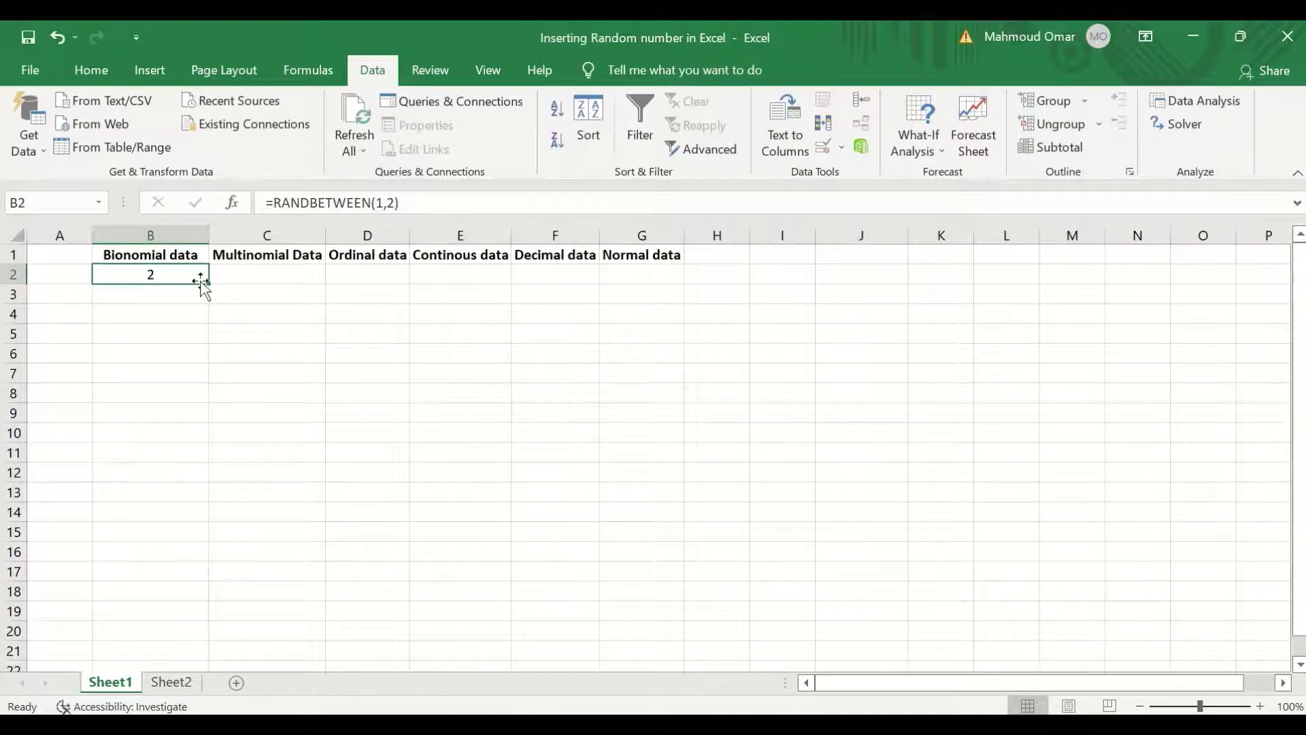
drag(210, 282, 184, 657)
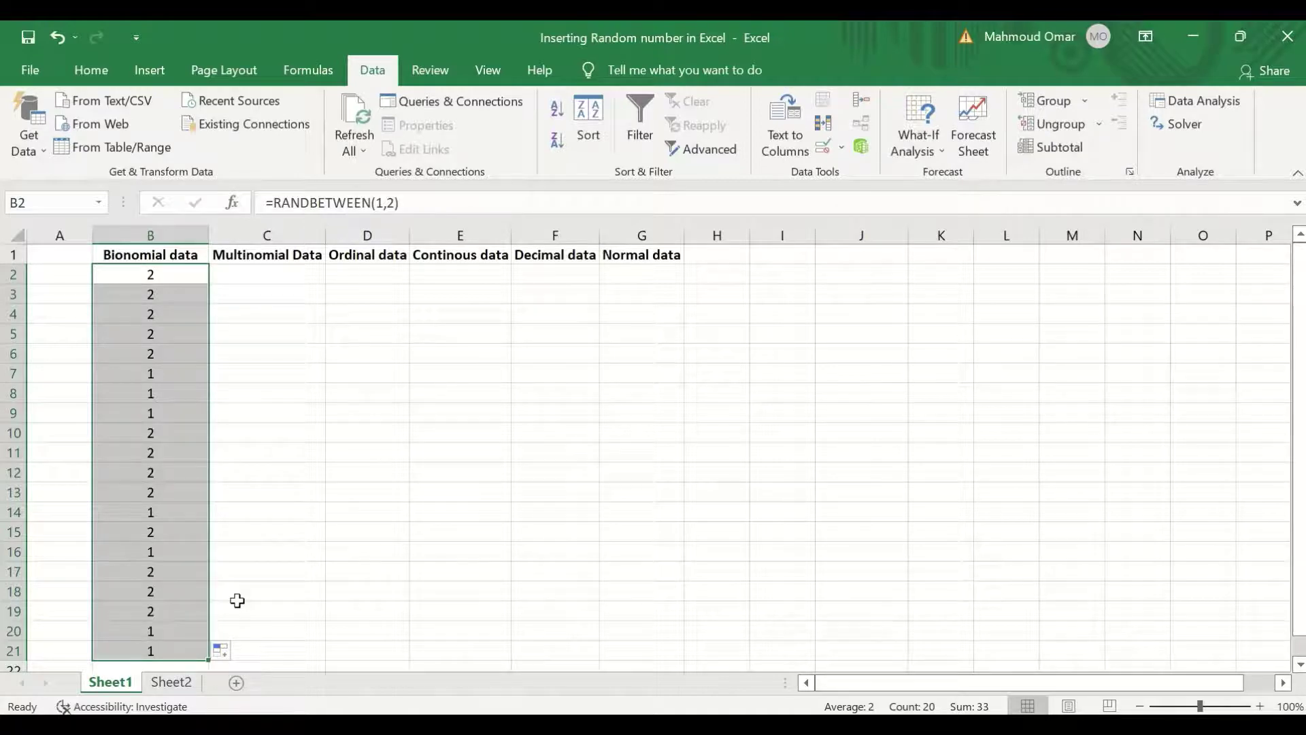
click(171, 332)
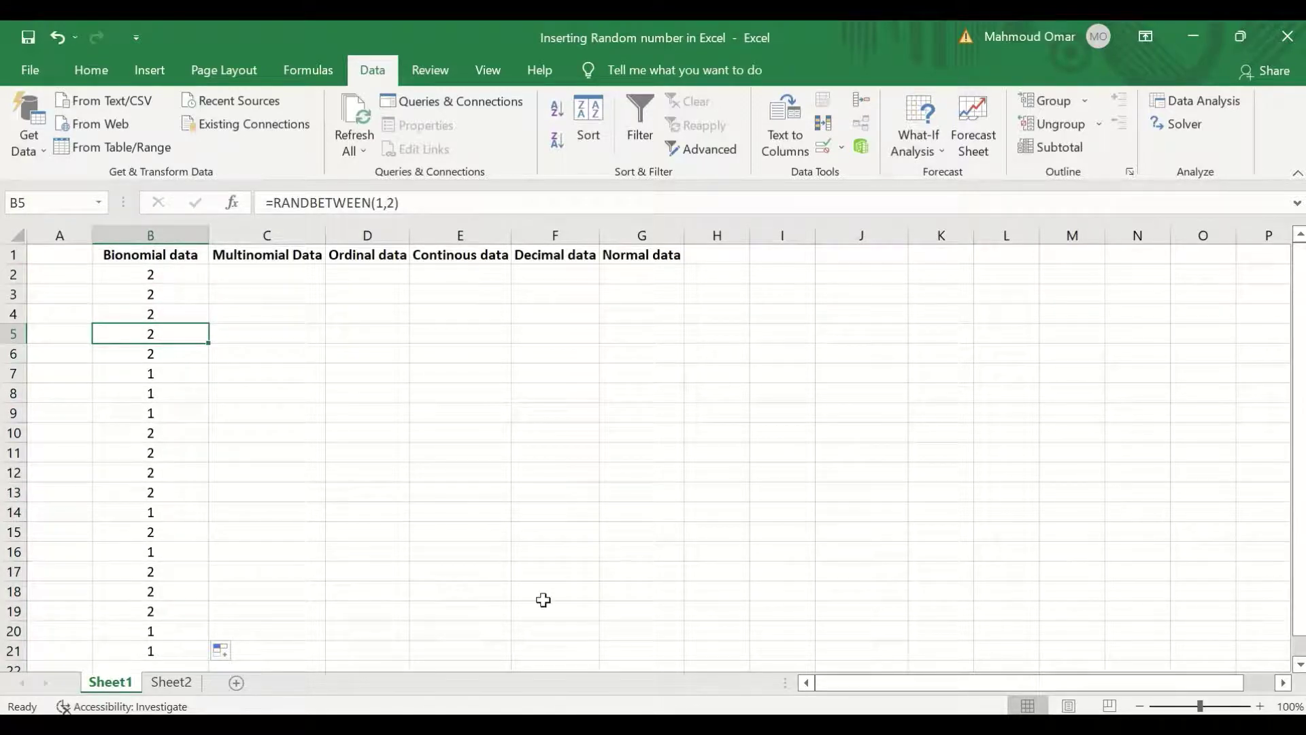
- Enter =RANDBETWEEN(1,4) in C2 under the Multinomial Data header and fill the formula down to C21
click(291, 273)
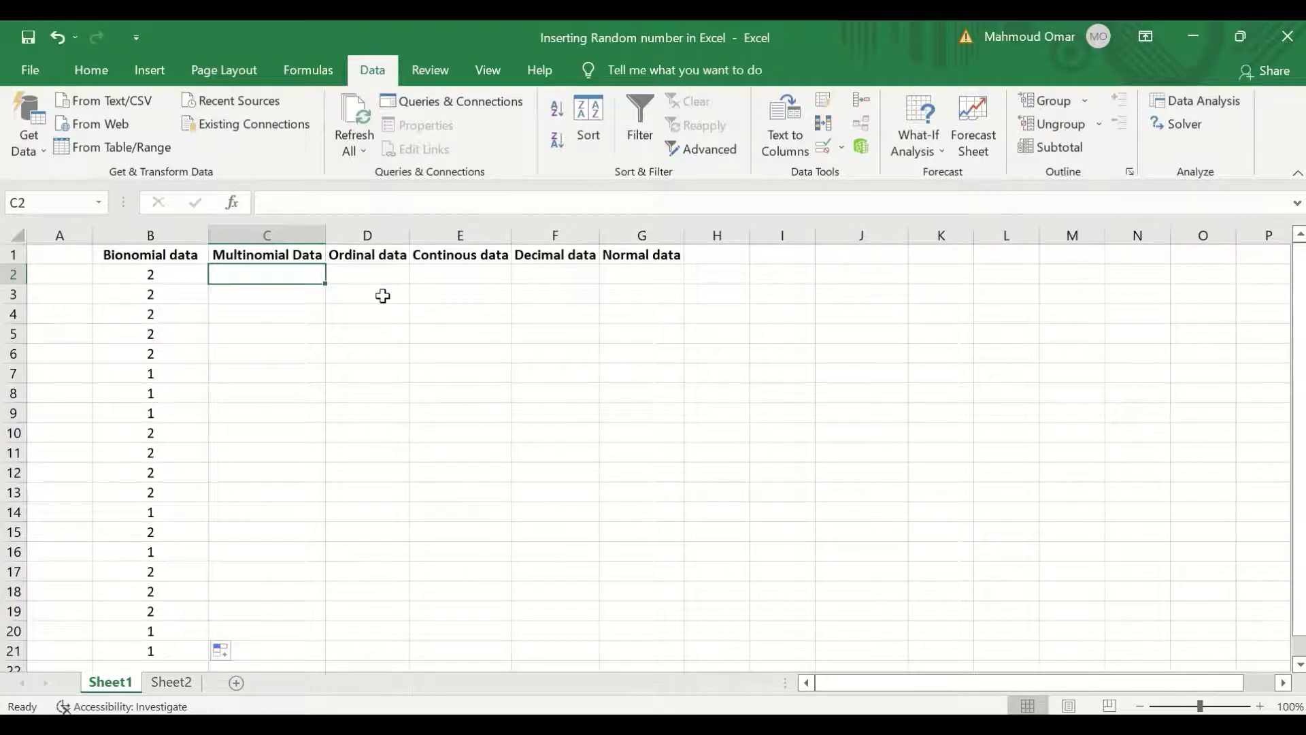
text(=)
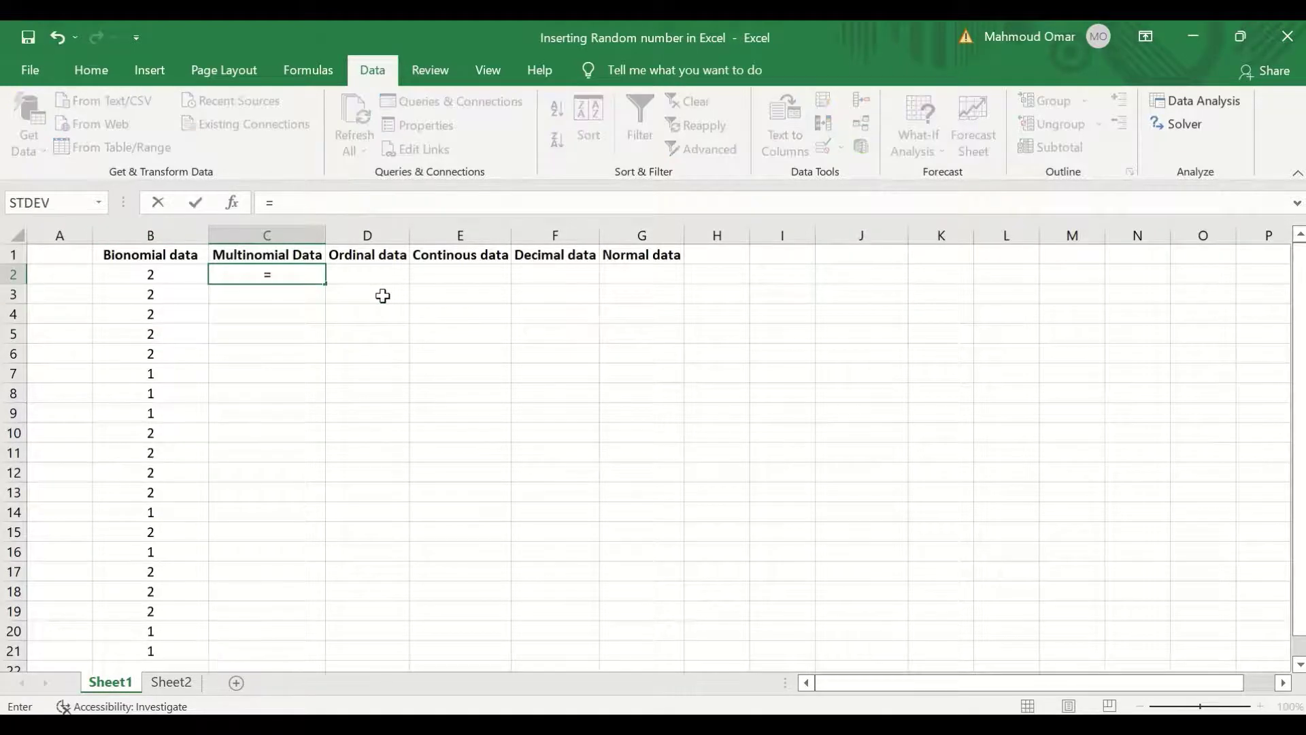
text(rand)
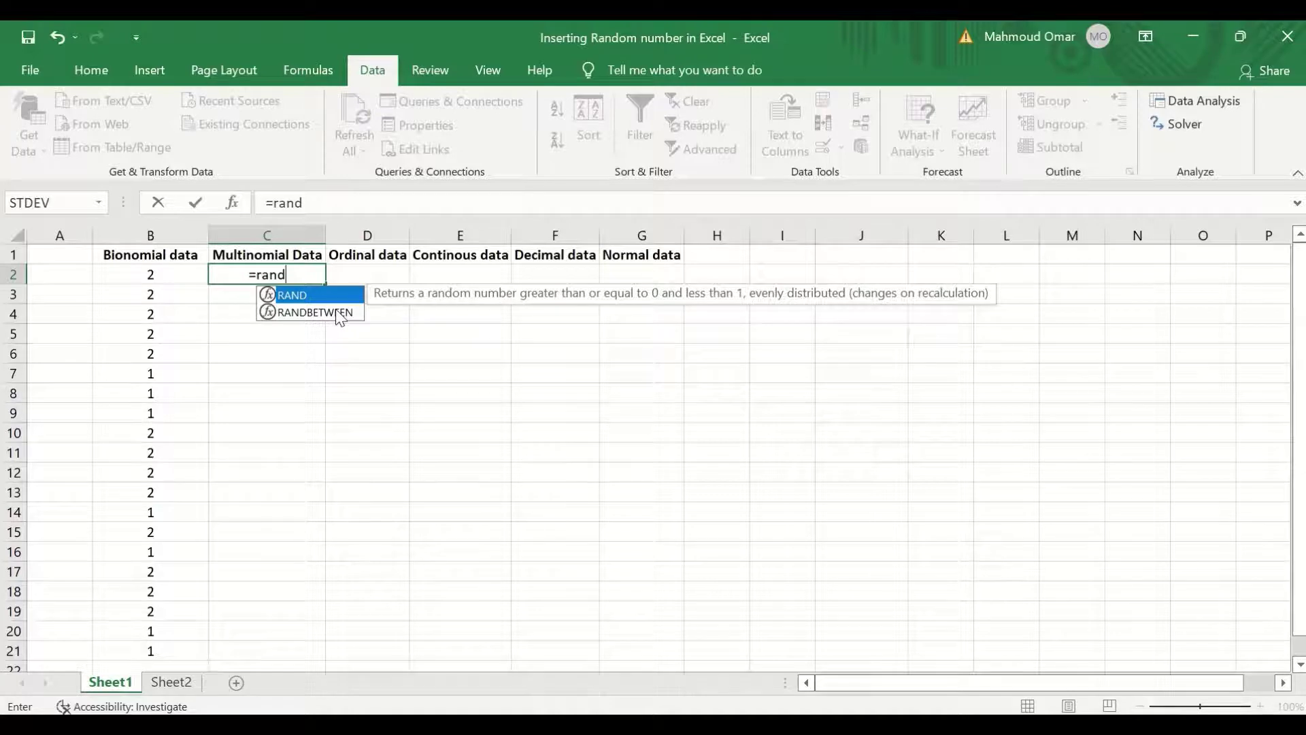
click(340, 312)
double_click(340, 312)
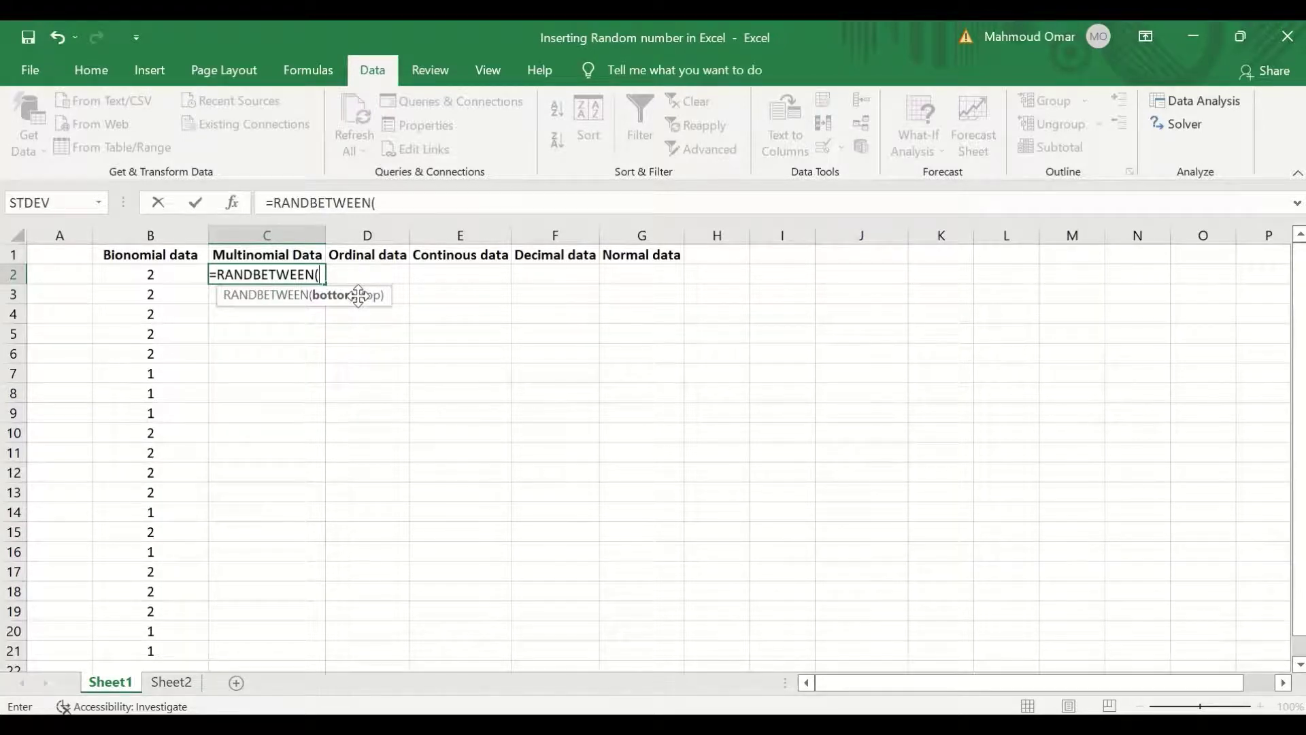
text(1,4)
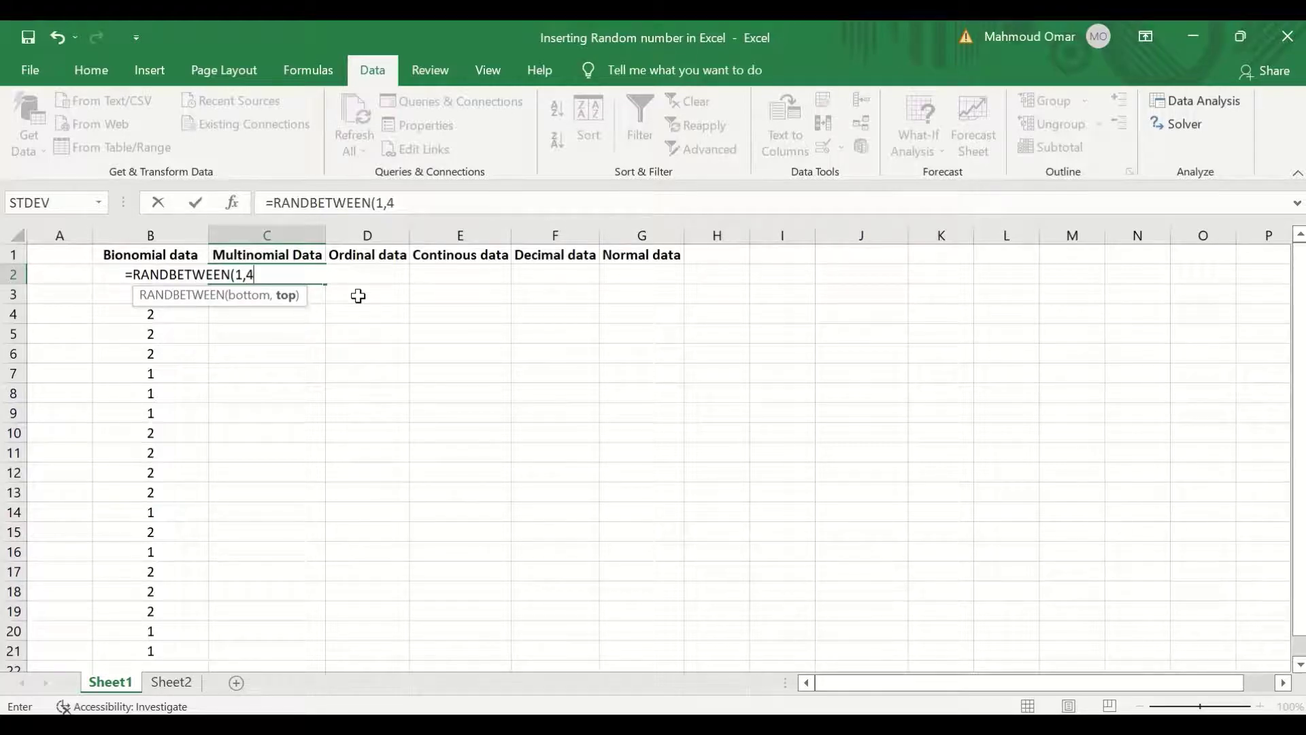
text())
key(Return)
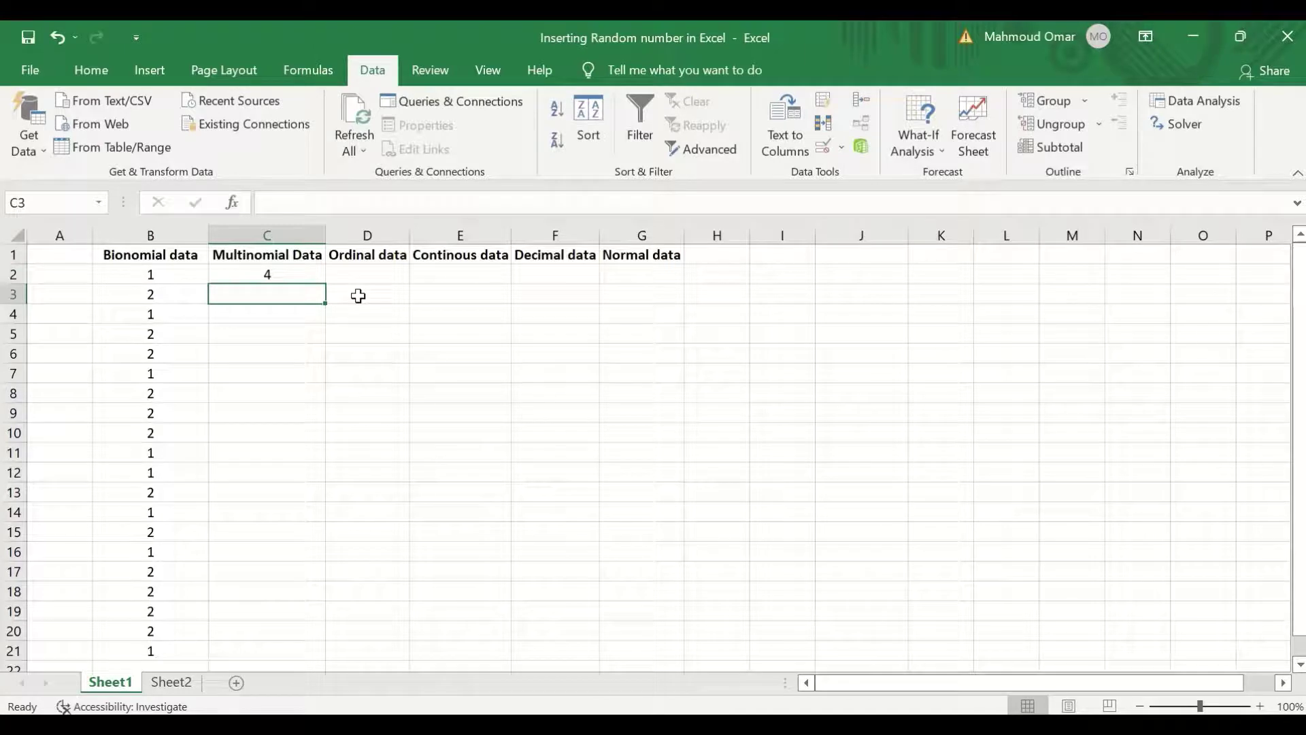
click(303, 274)
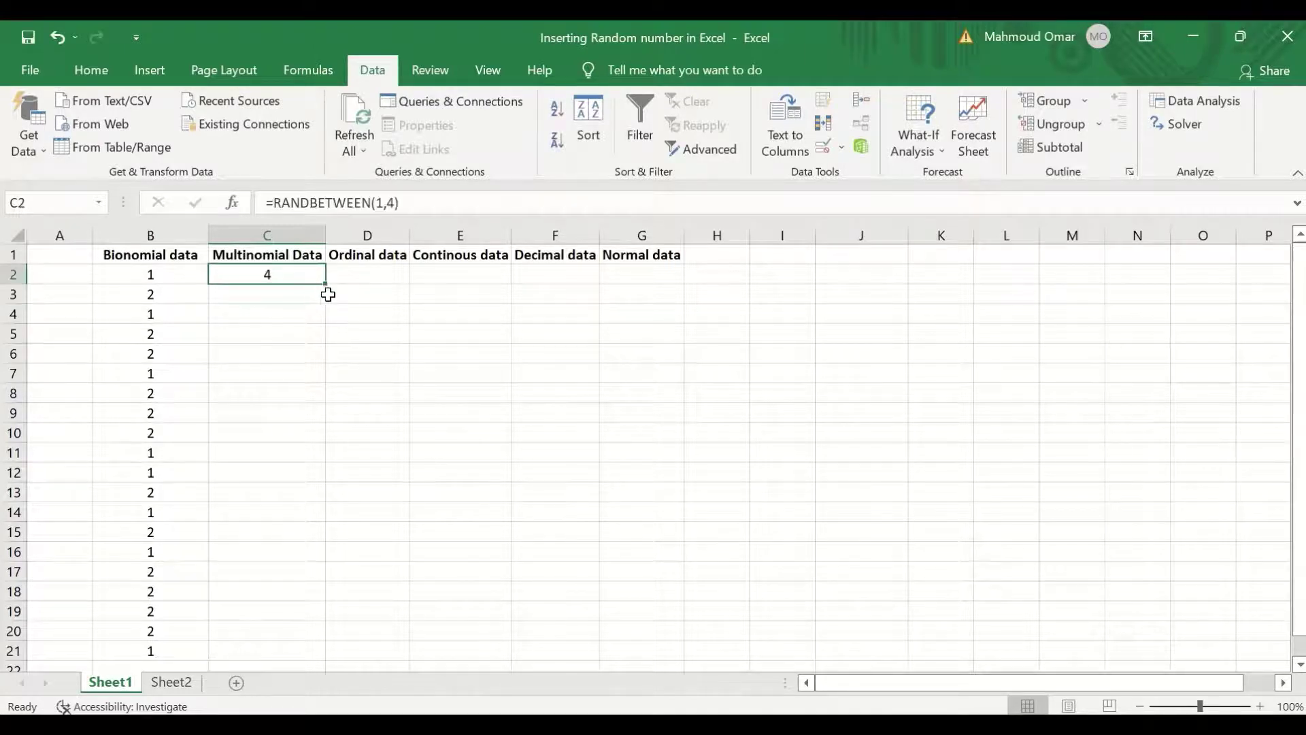
drag(325, 285, 306, 659)
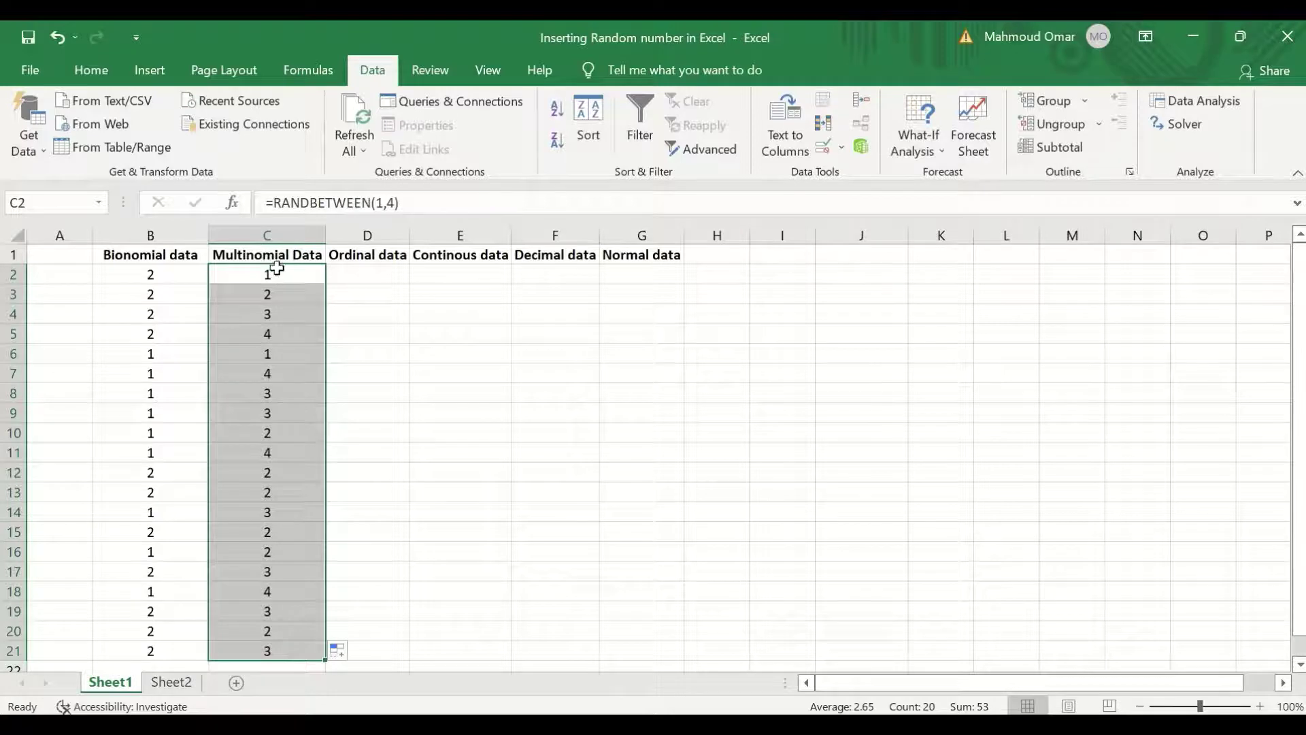
- Enter =RANDBETWEEN(1,5) in D2 under the Ordinal data header and fill the formula down to D21
click(373, 275)
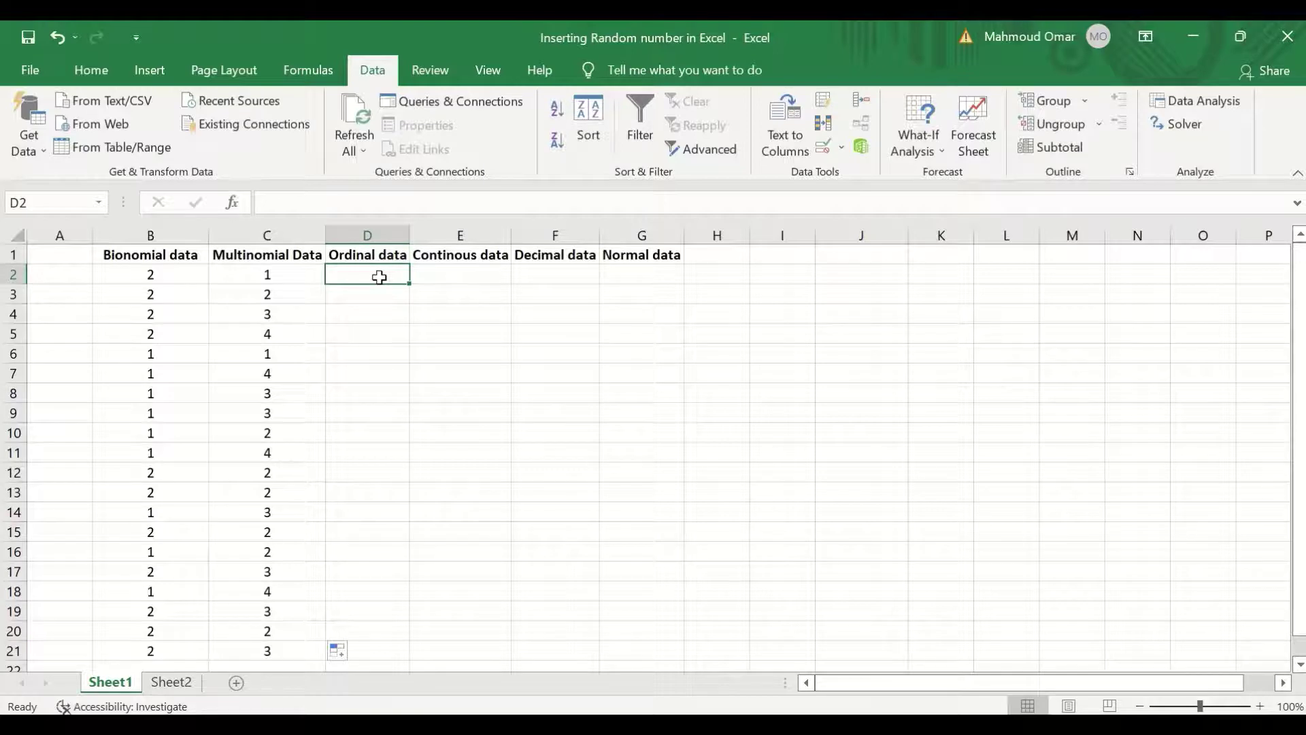
text(=)
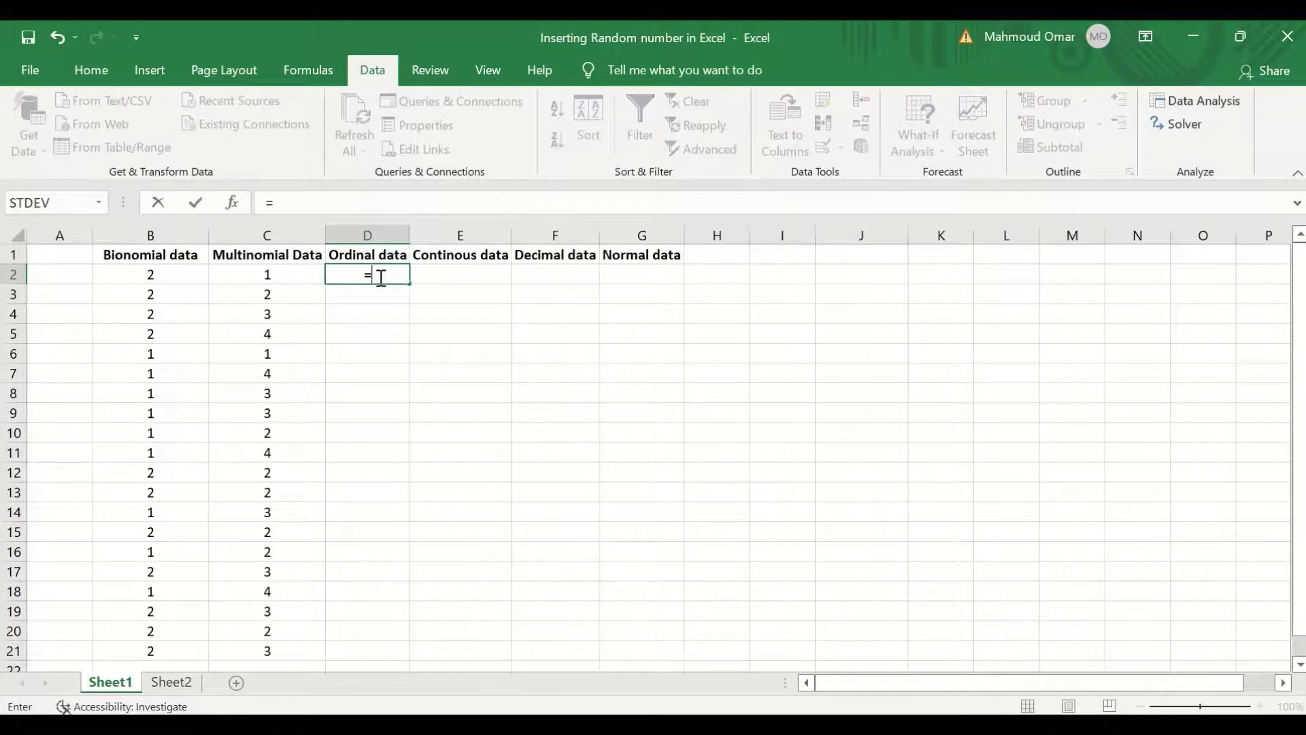
text(r)
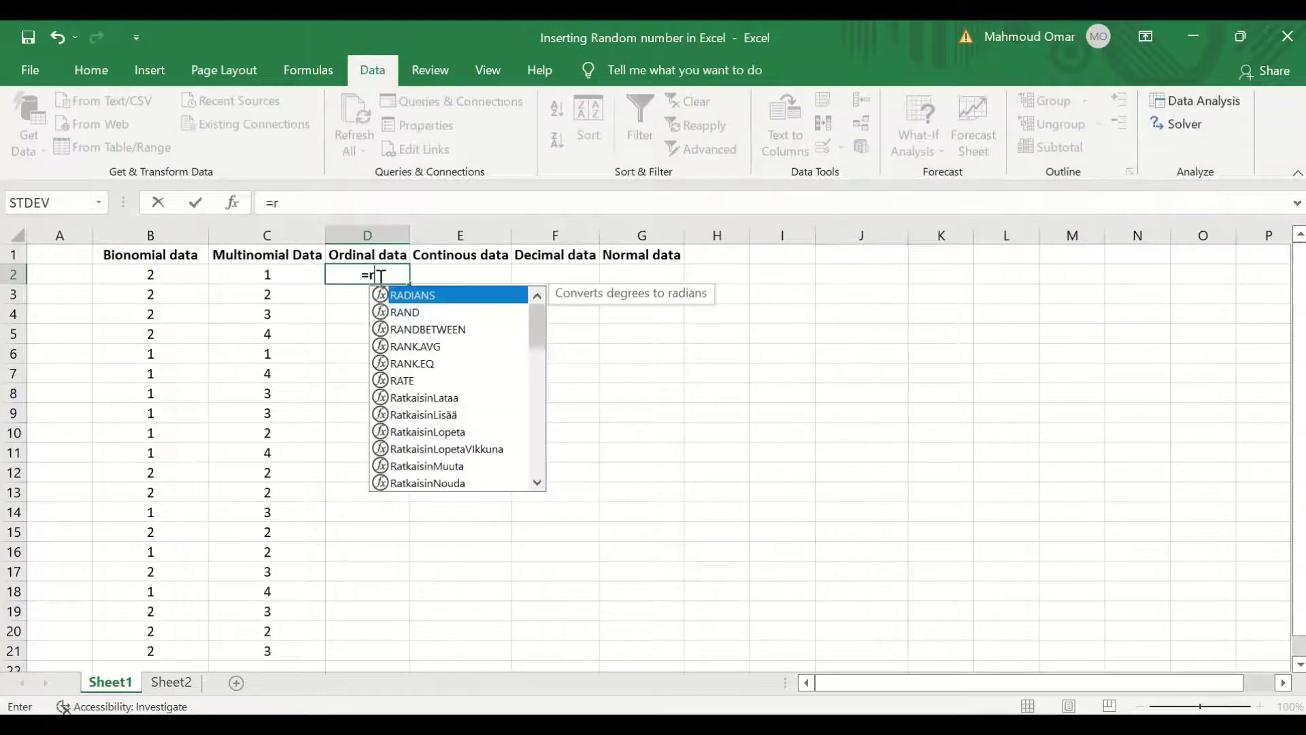
text(and)
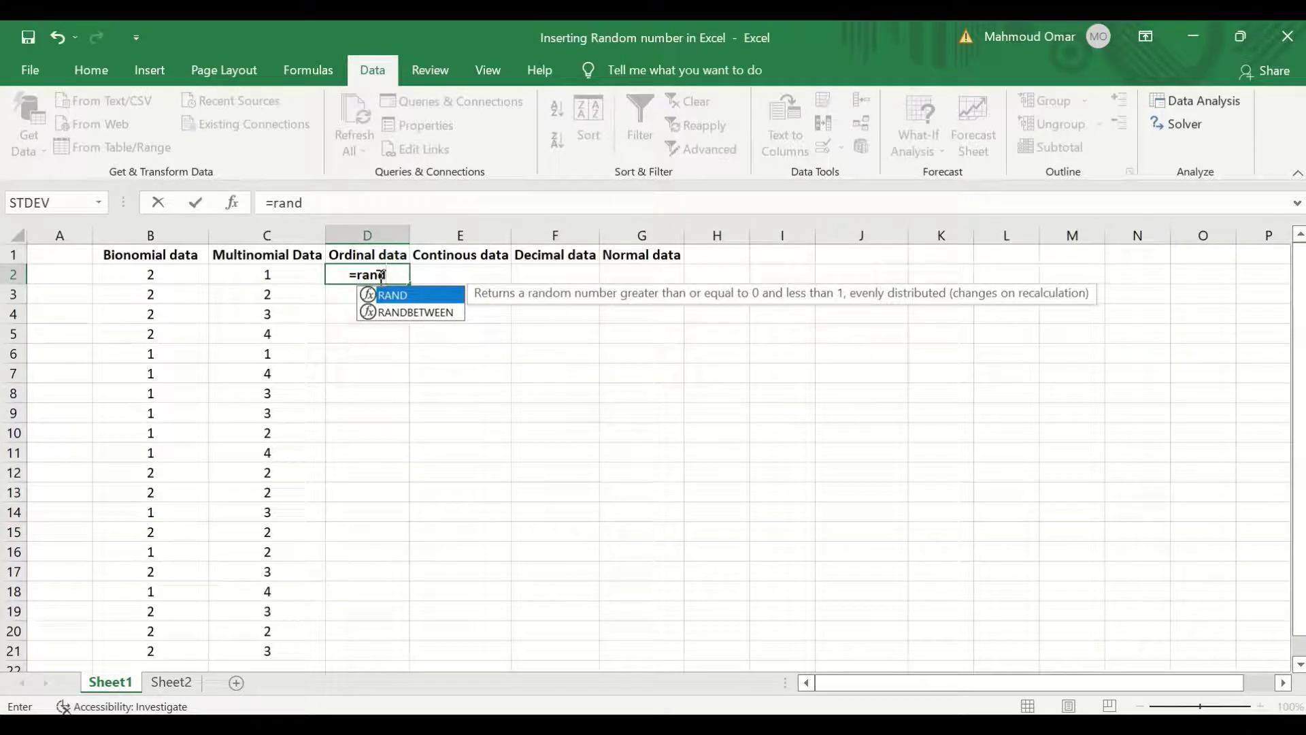
double_click(439, 315)
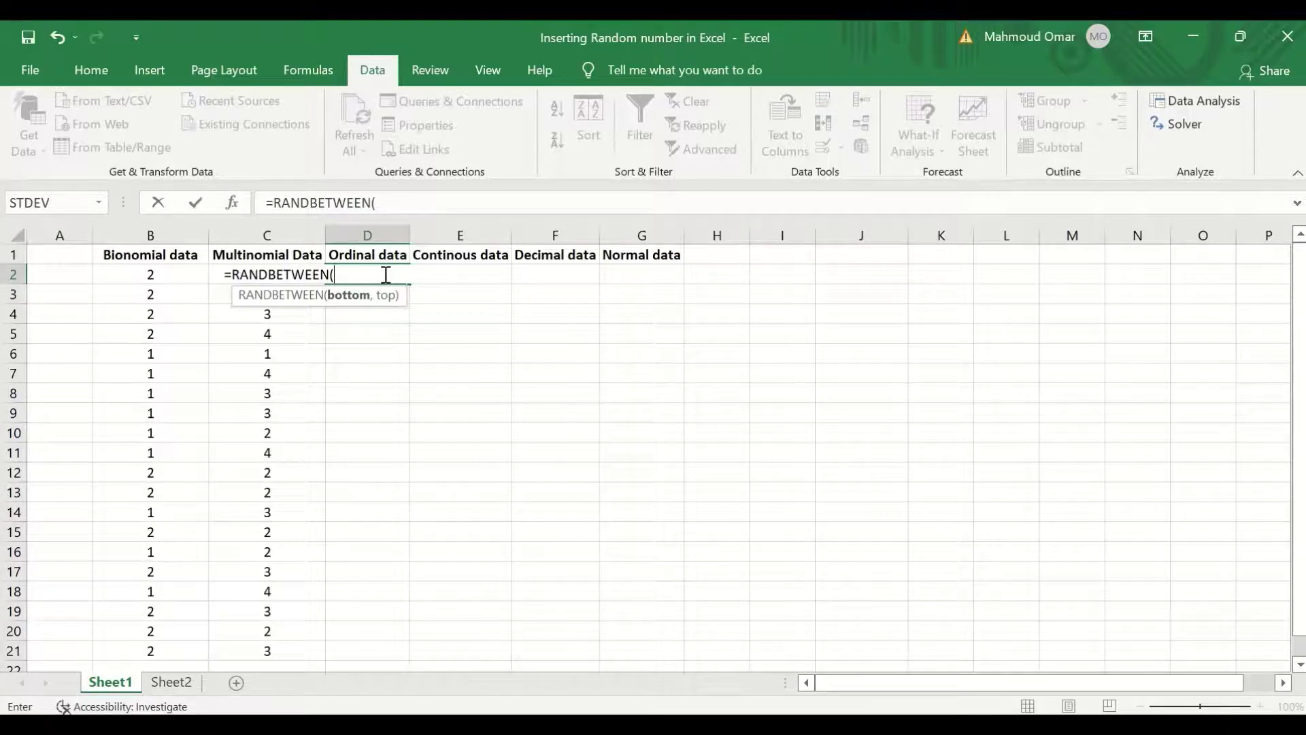
text(1,5))
key(Return)
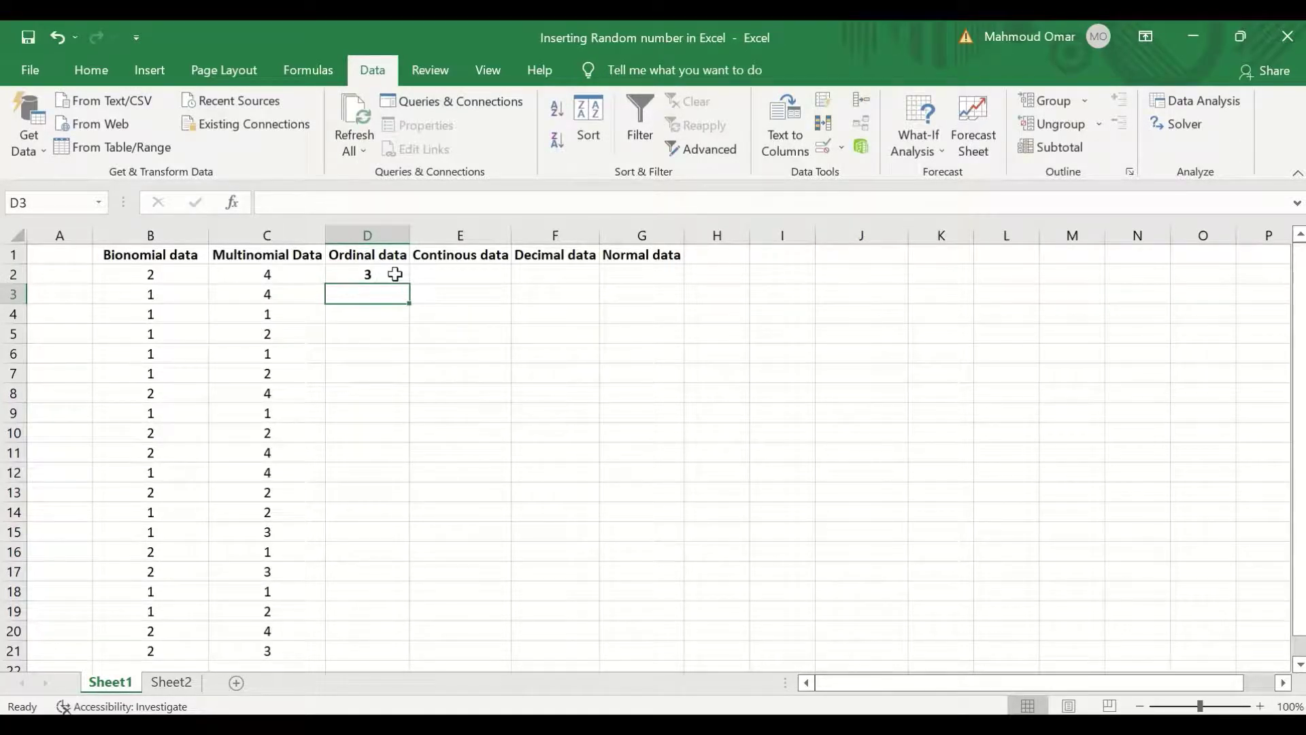
click(379, 274)
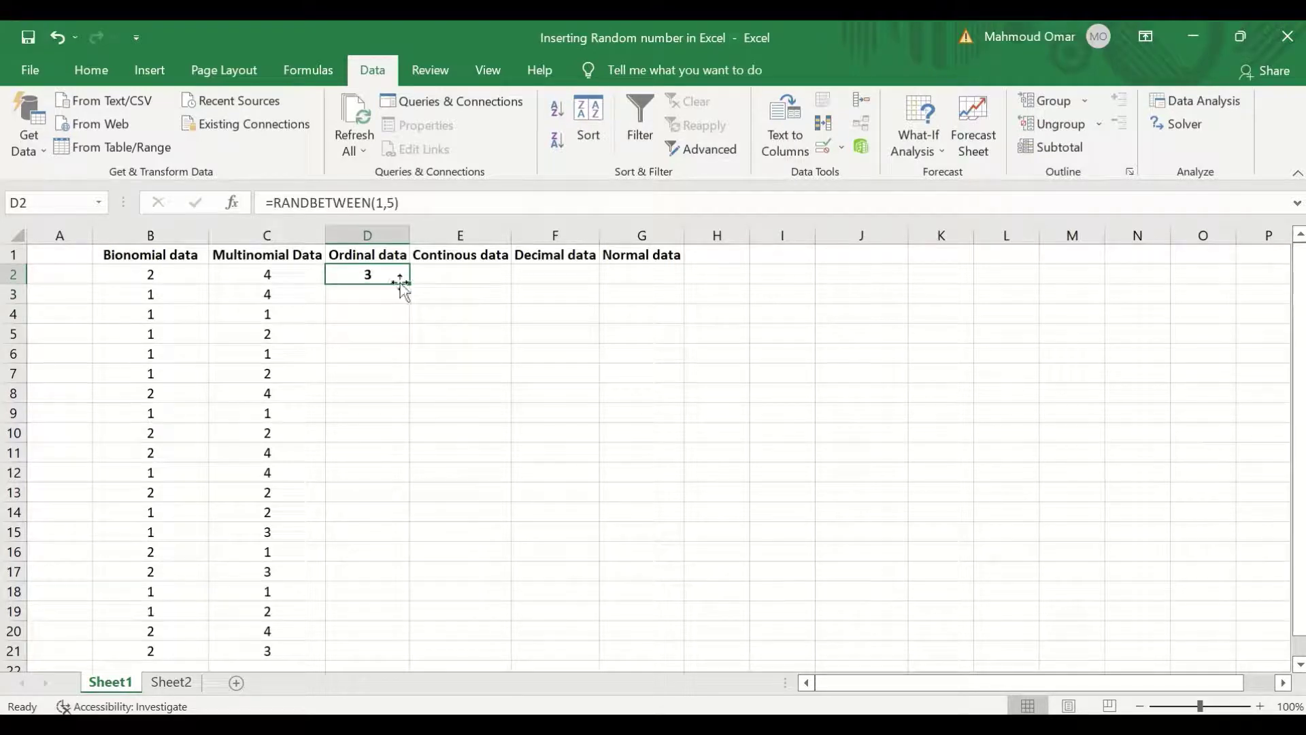
drag(410, 282, 408, 659)
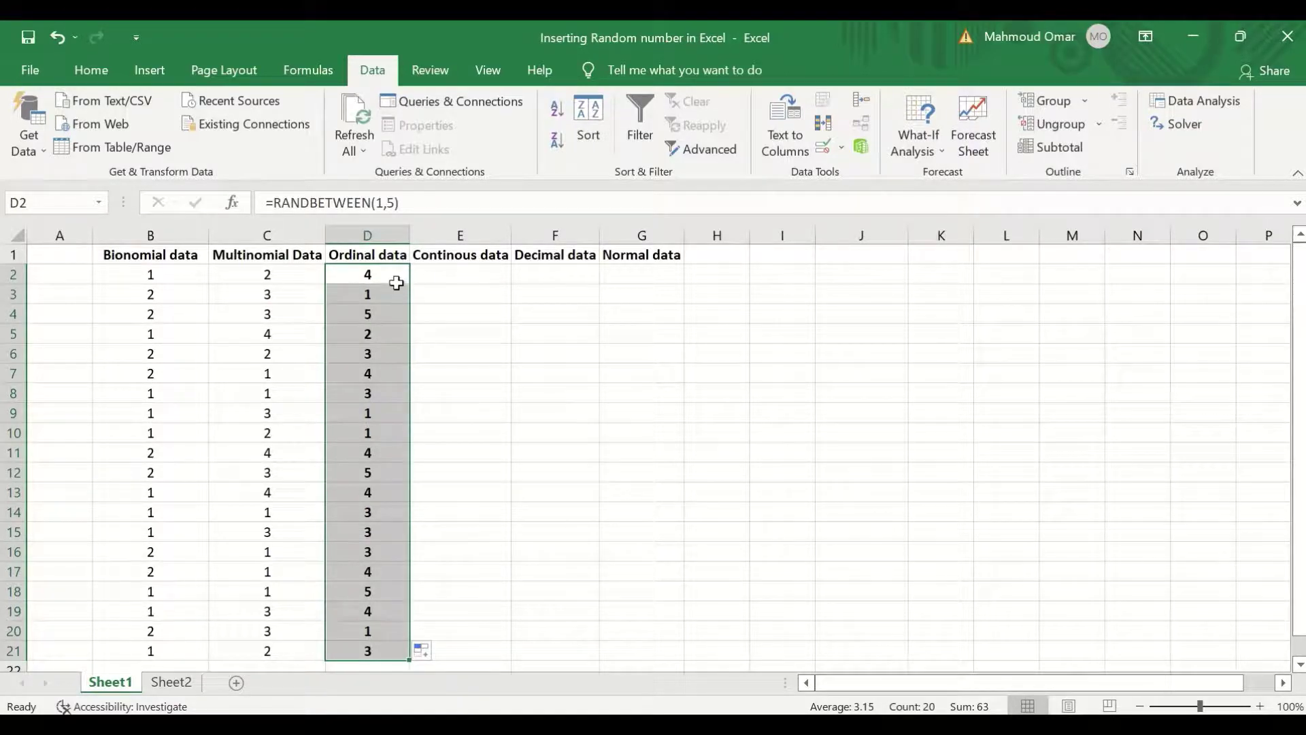
- Enter =RANDBETWEEN(60,150) in E2 under the Continous data header and fill the formula down to E21
scroll(386, 345, down, 1)
scroll(386, 345, up, 1)
click(463, 271)
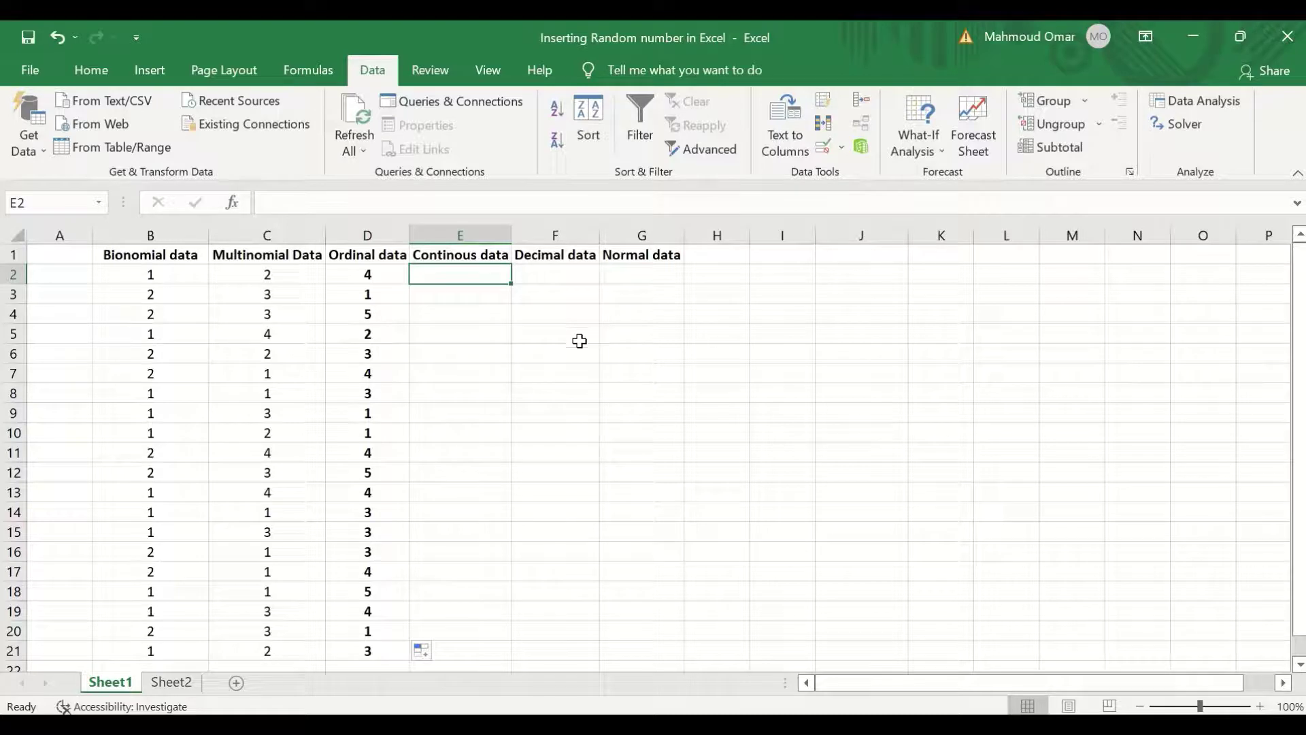
text(=)
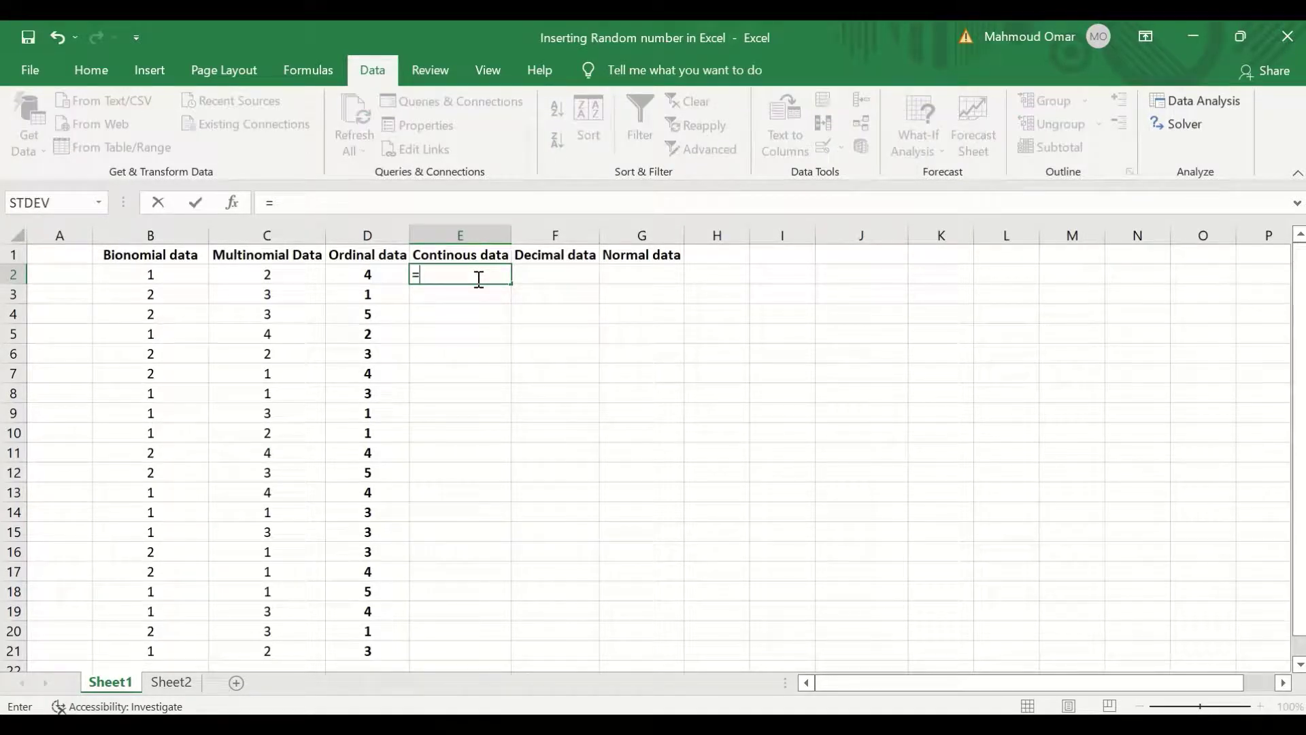
text(rand)
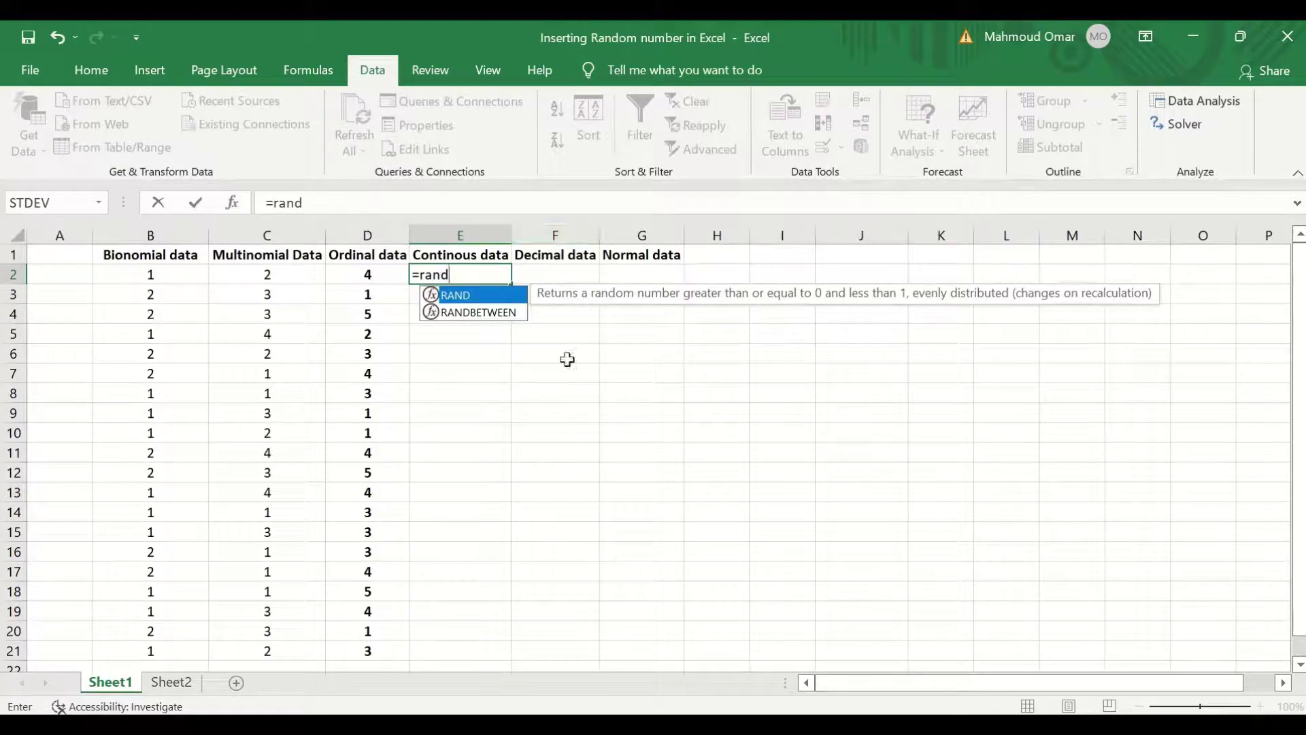
double_click(479, 312)
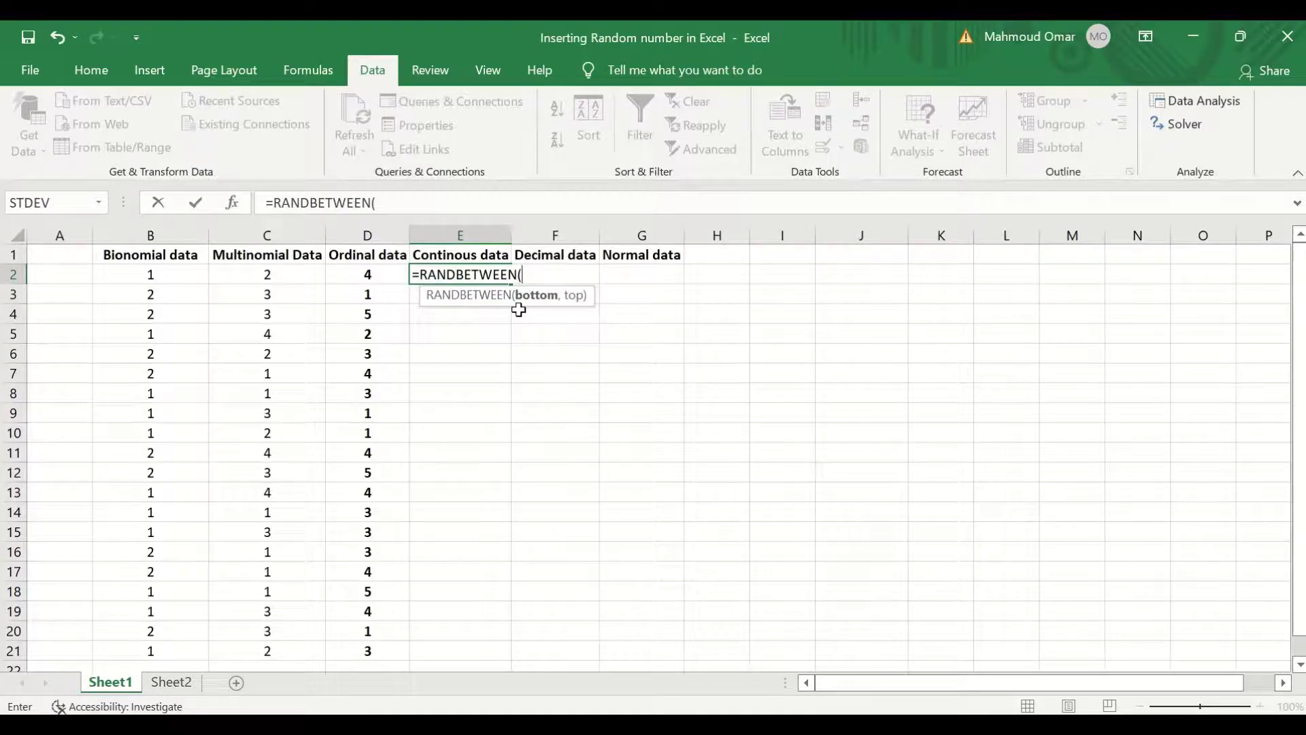
text(60,1)
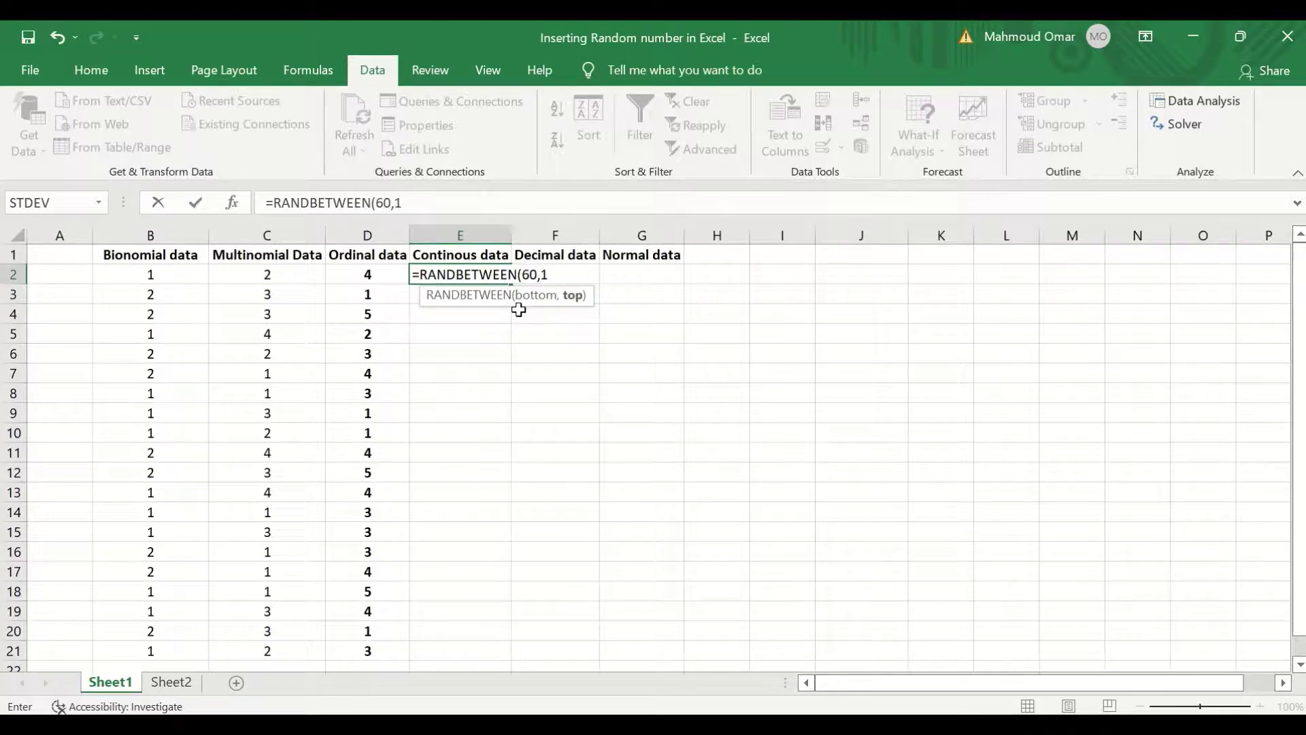
text(50))
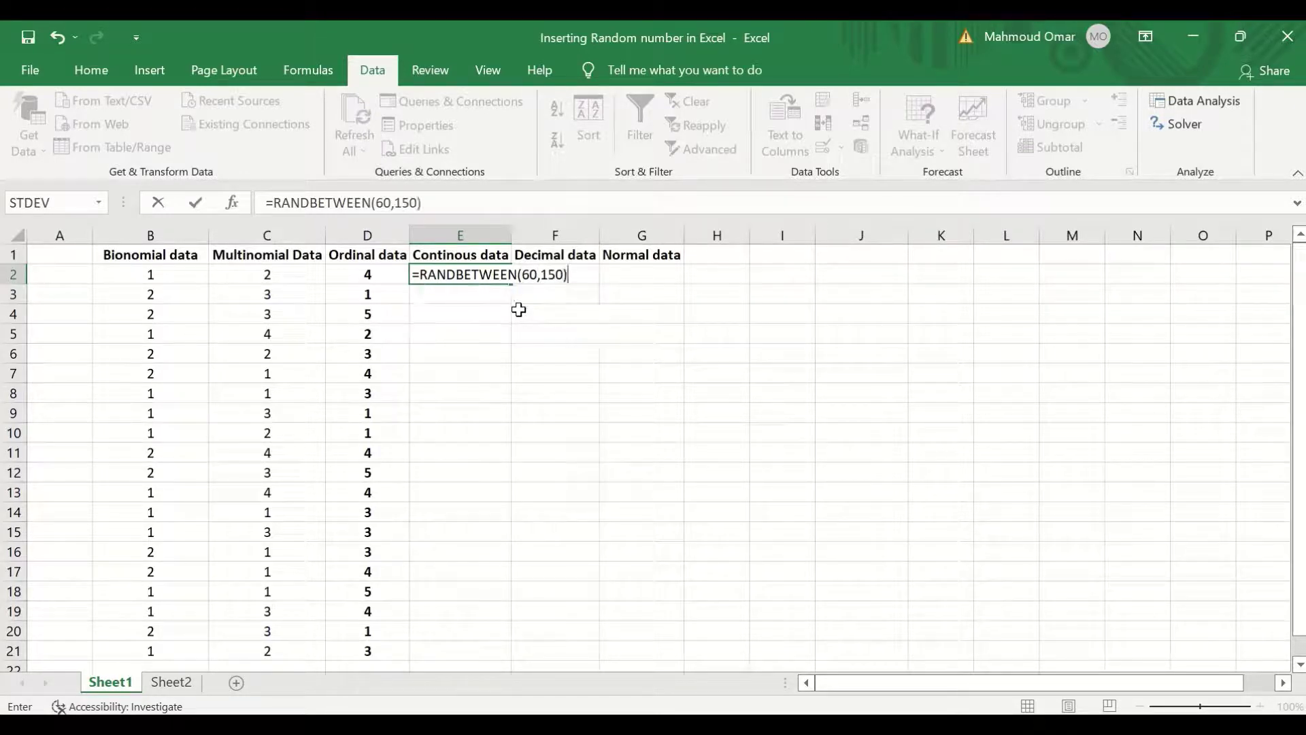
key(Return)
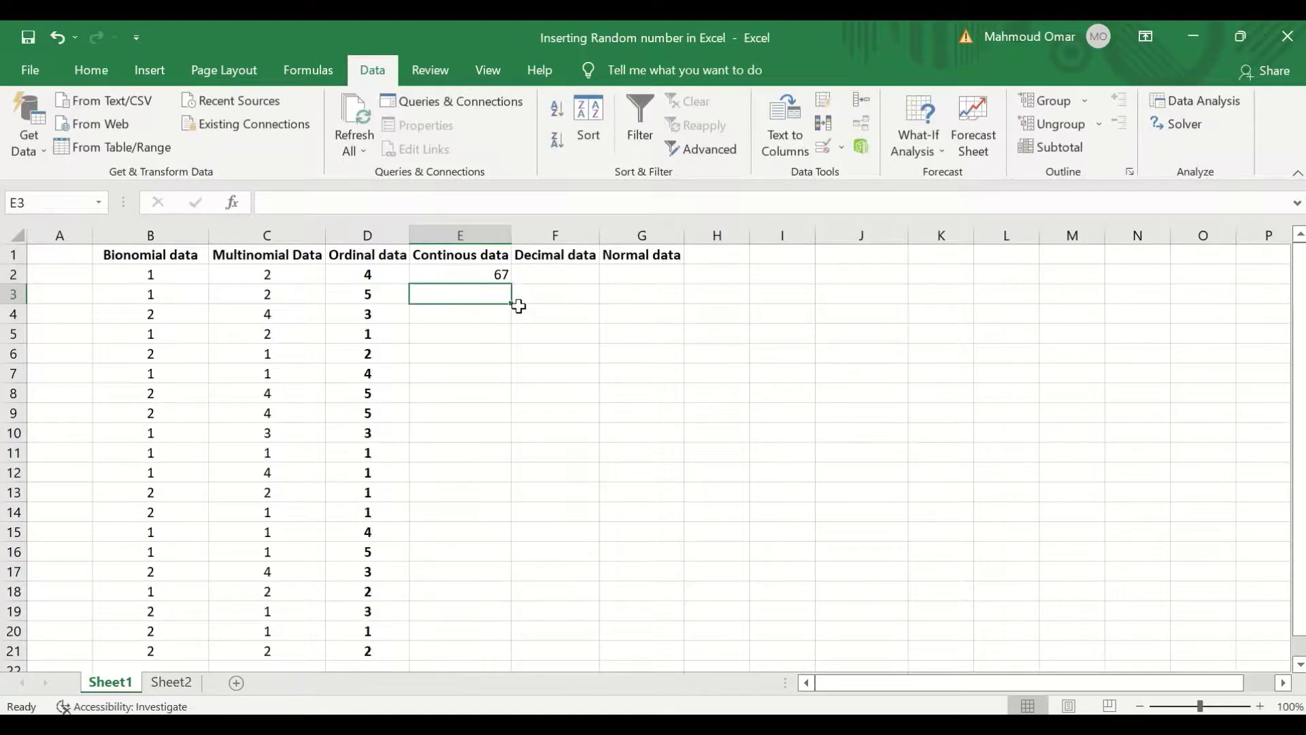
click(493, 274)
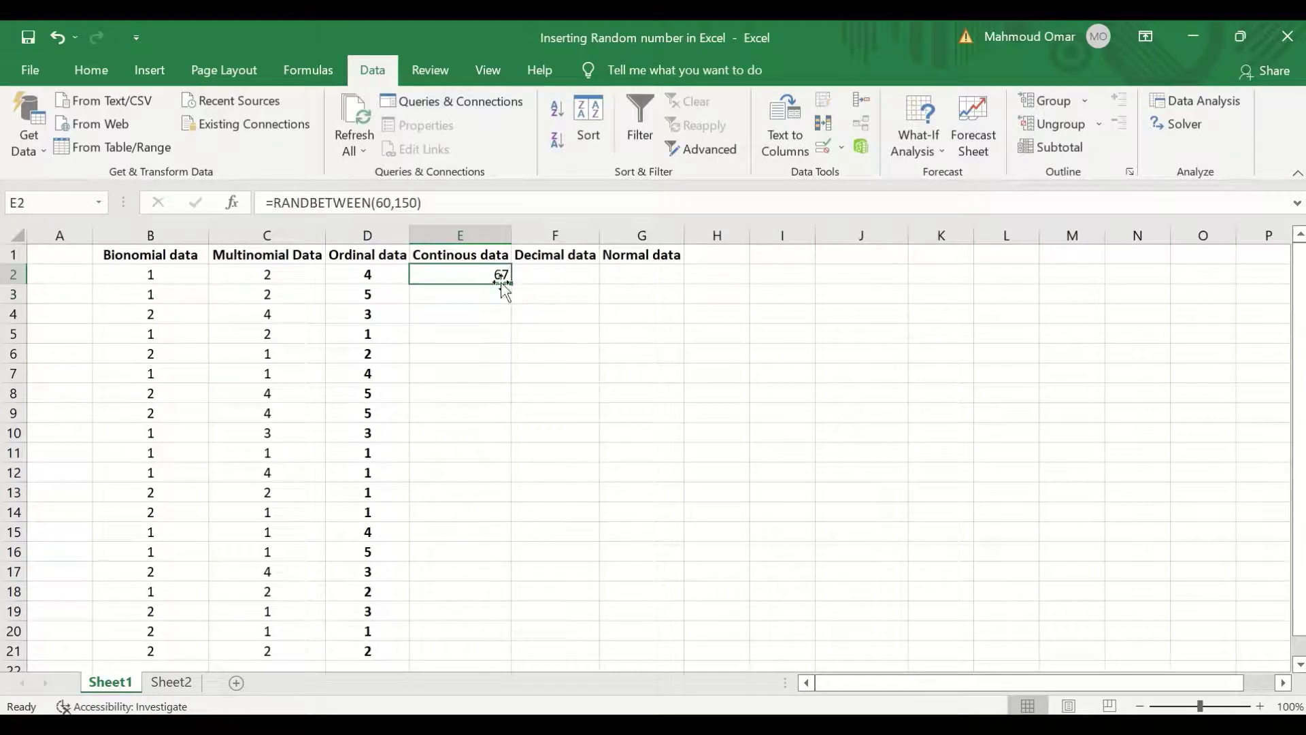
drag(510, 281, 509, 658)
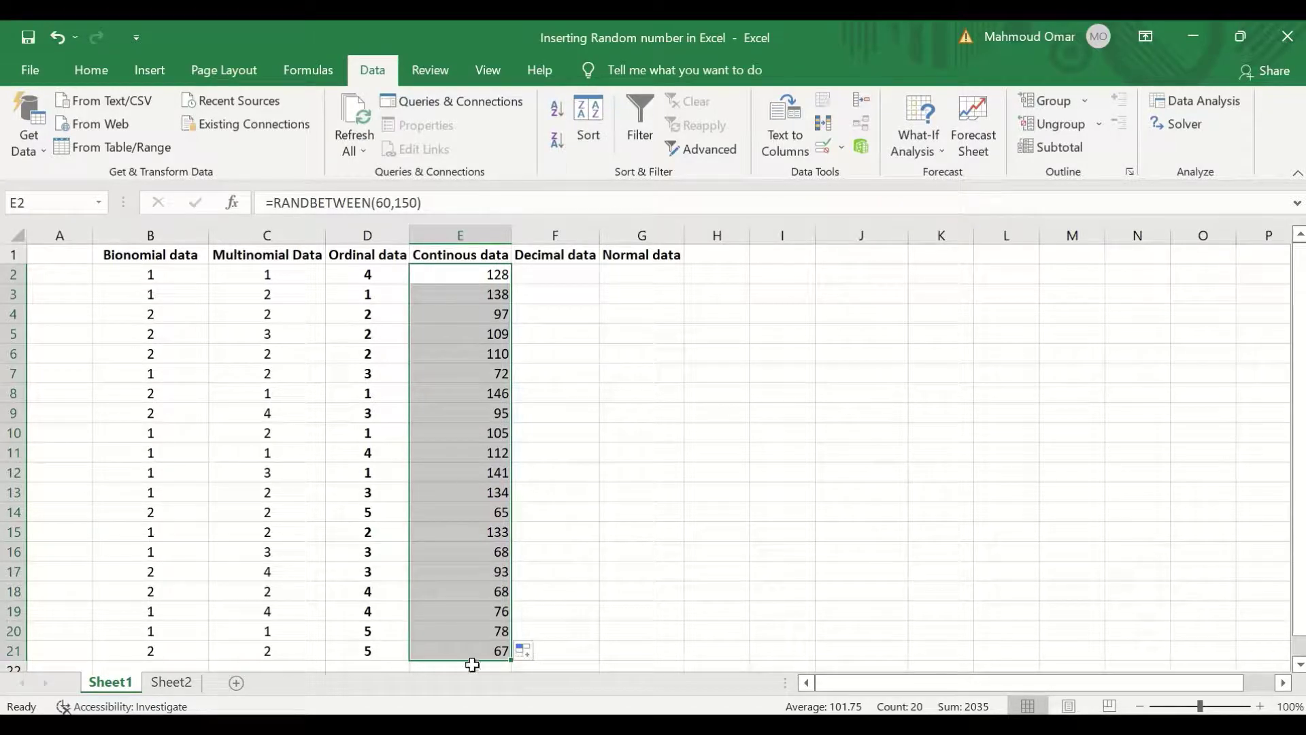
- Enter =RAND() in F2 under the Decimal data header and fill the formula down to F21
double_click(568, 274)
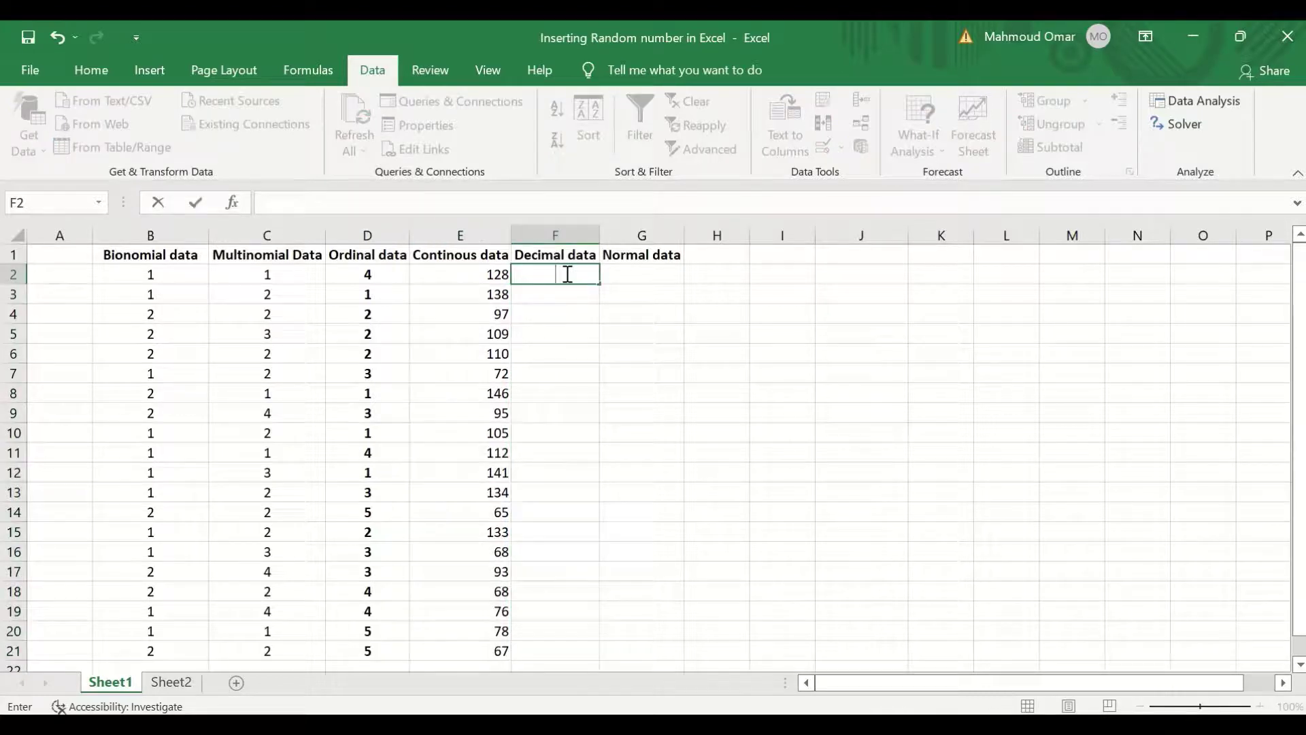
text(=ra)
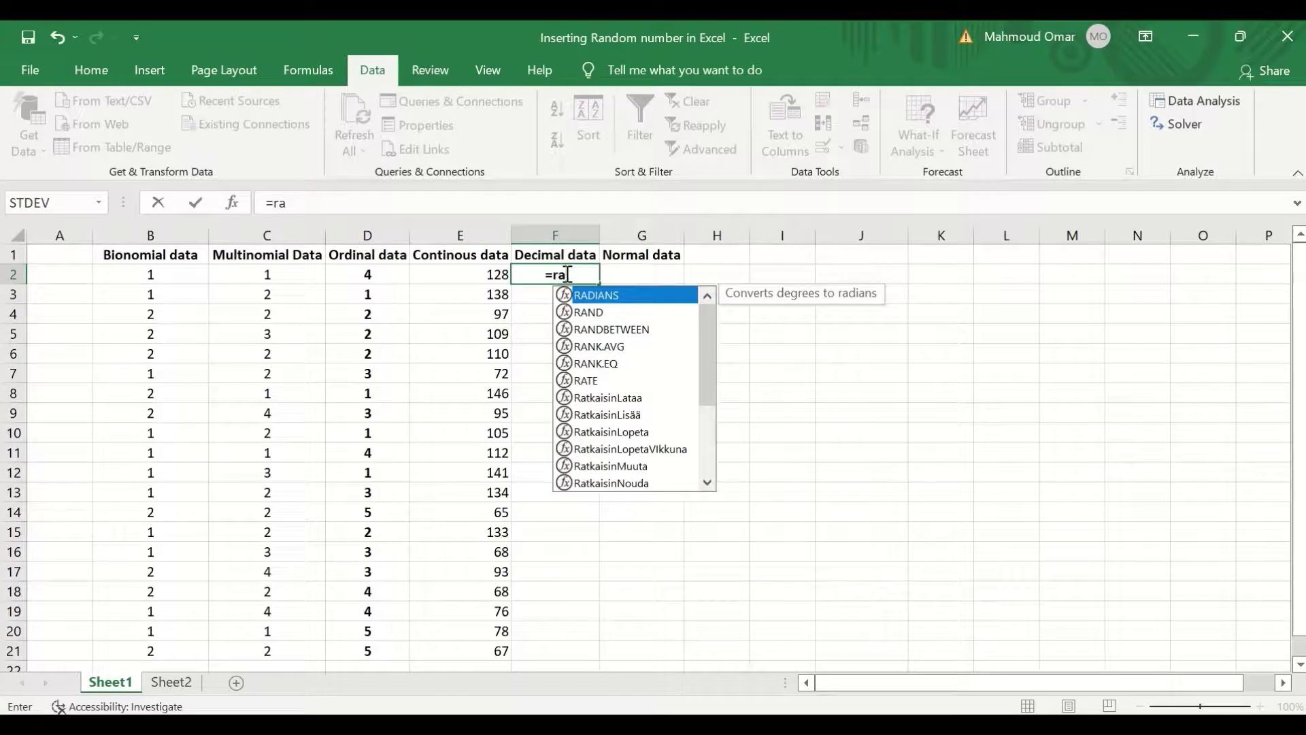
text(n)
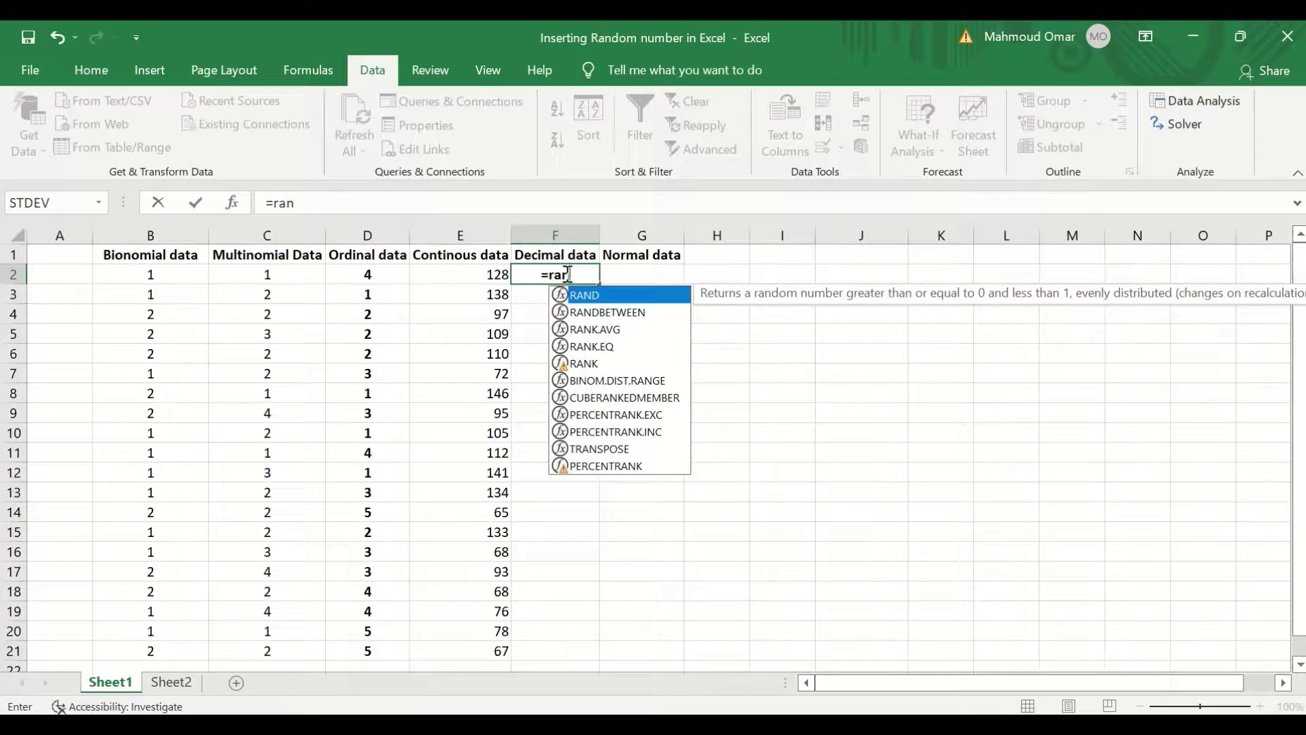
double_click(589, 299)
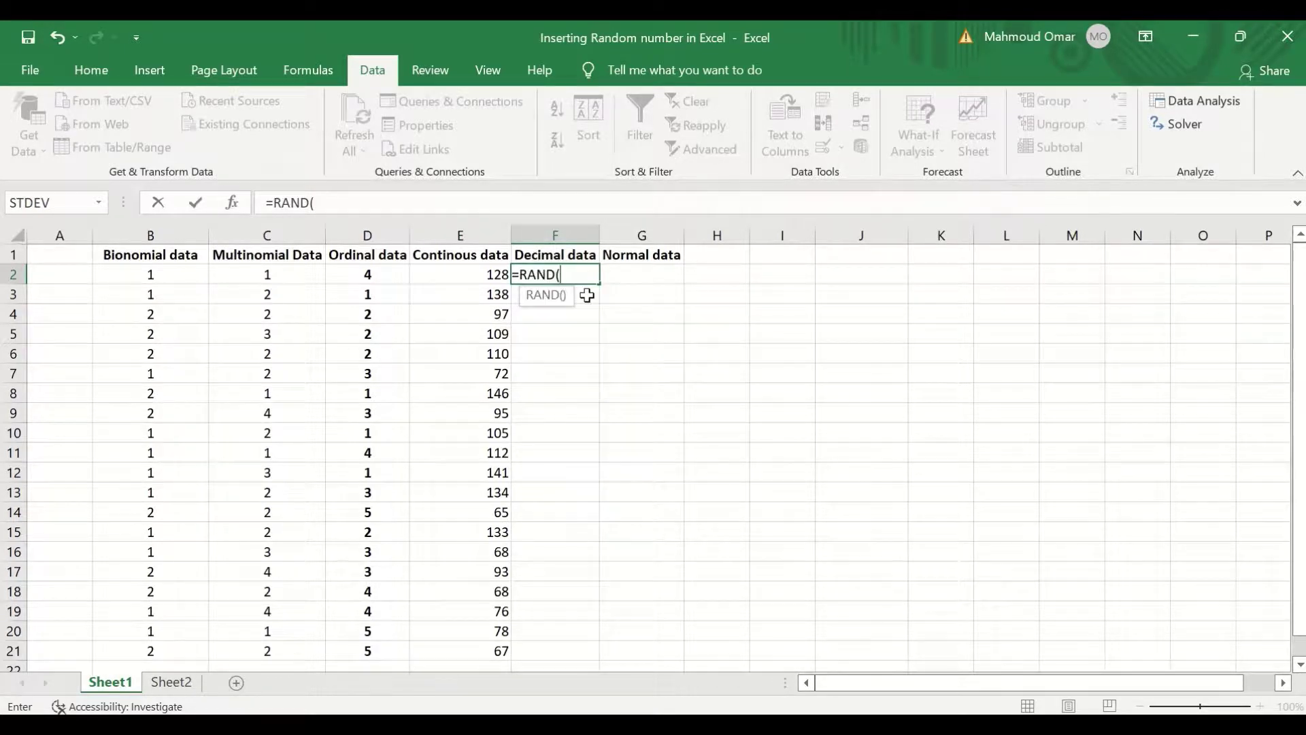
text())
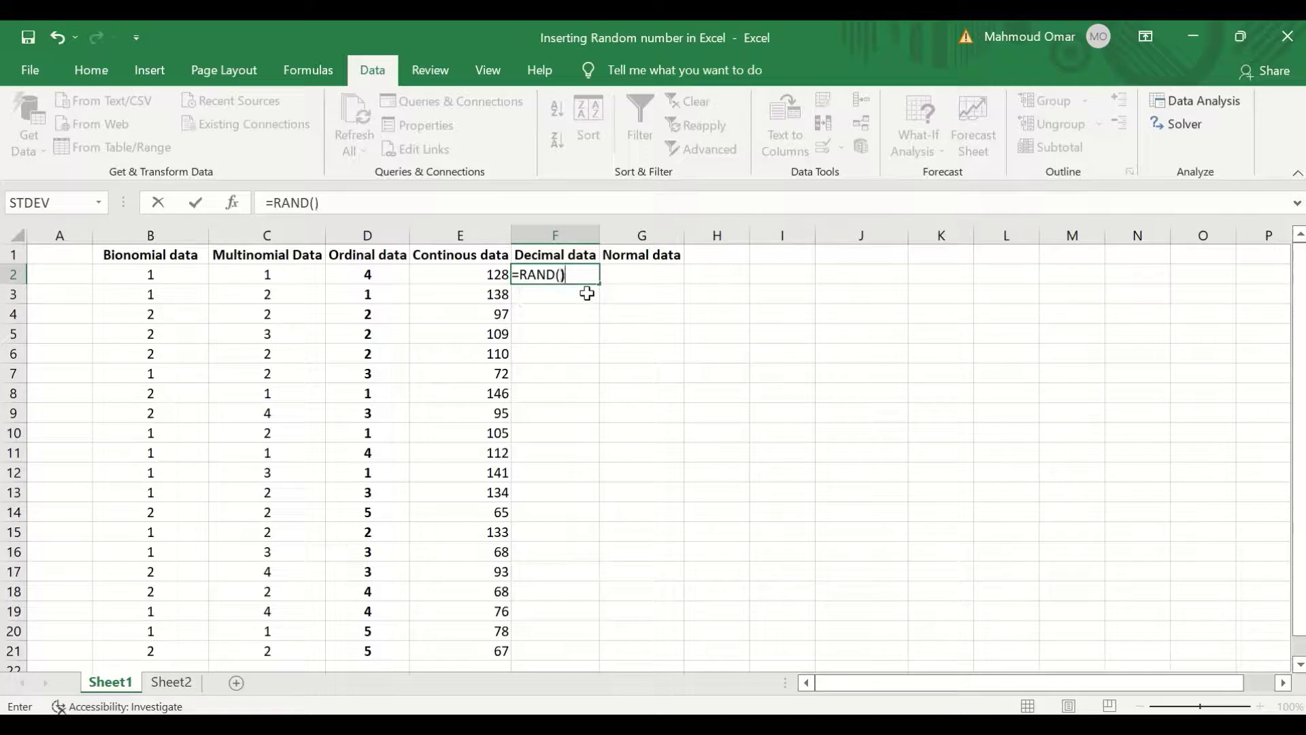
key(Return)
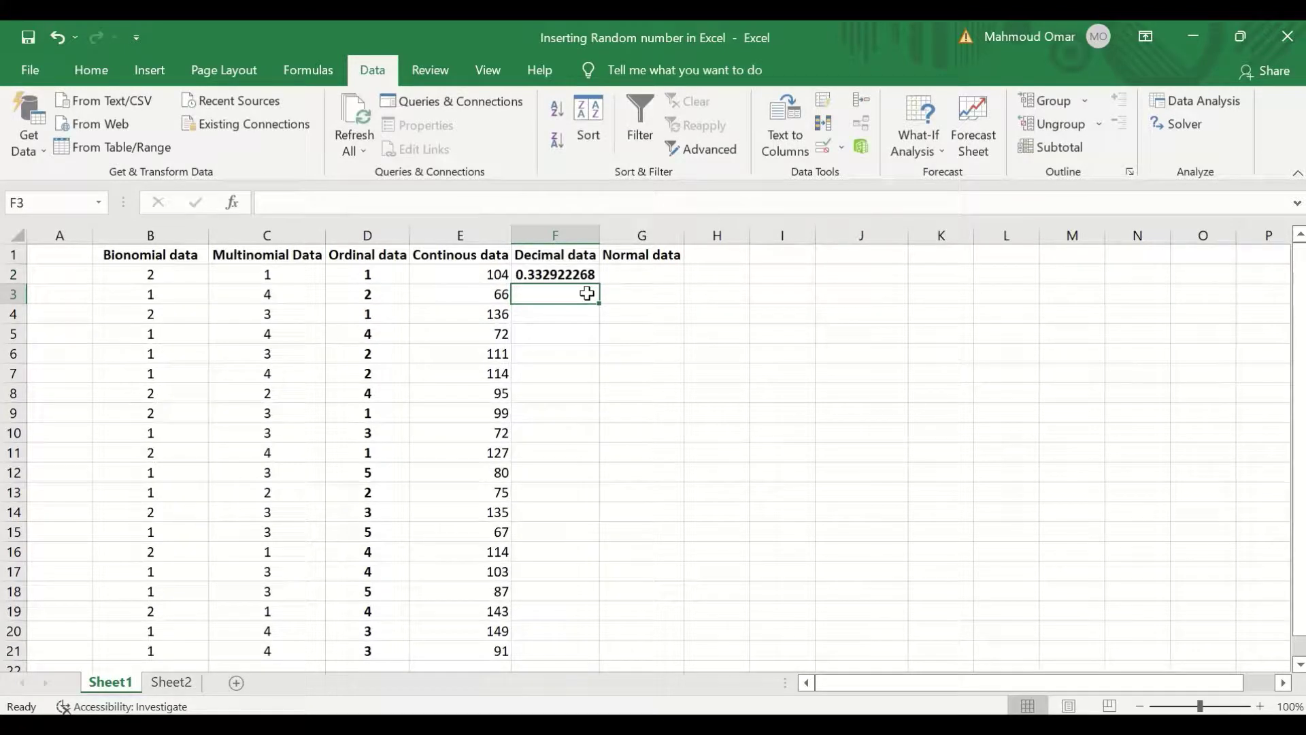
click(589, 276)
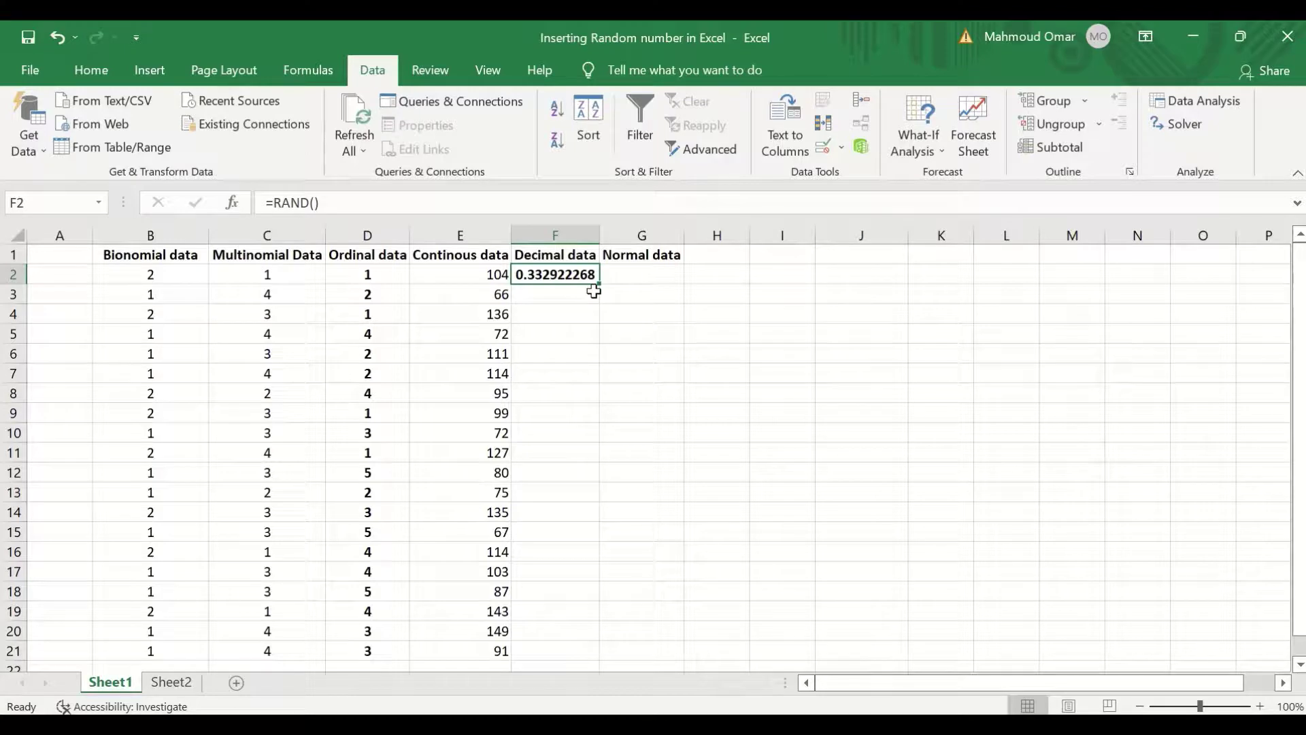
drag(599, 287, 608, 656)
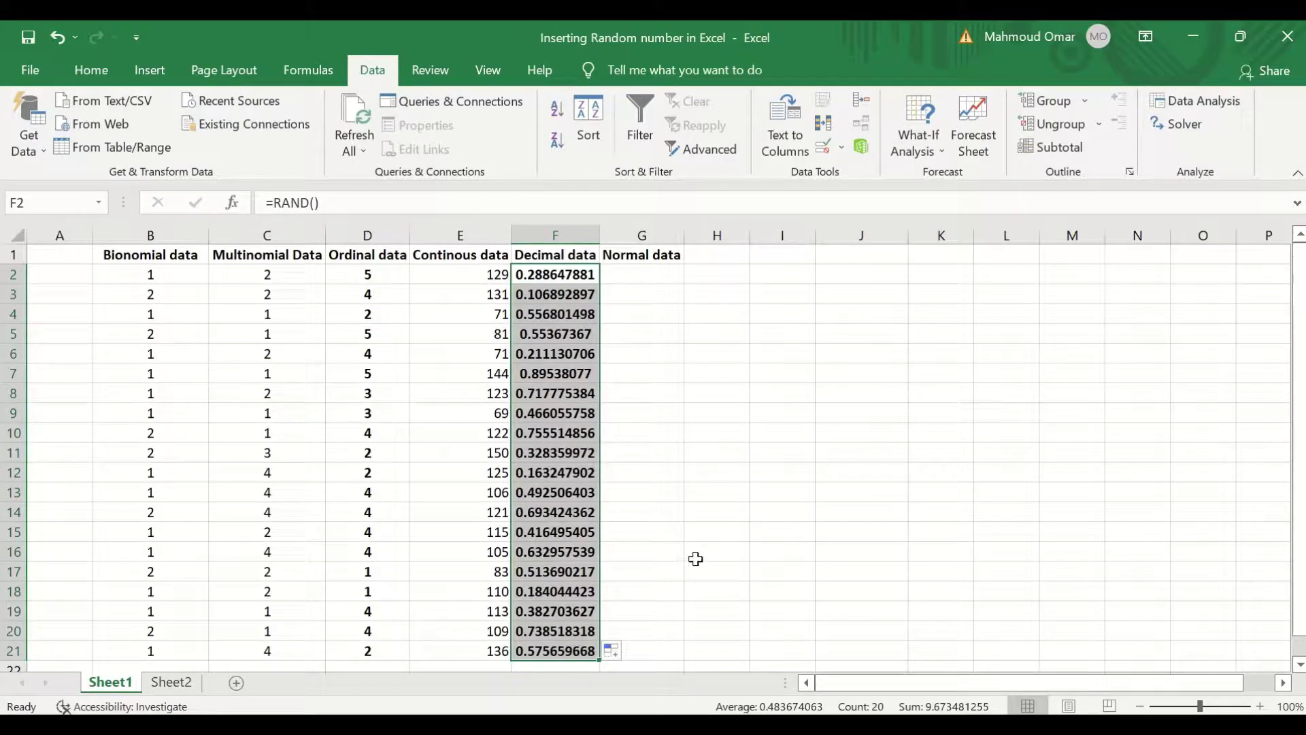
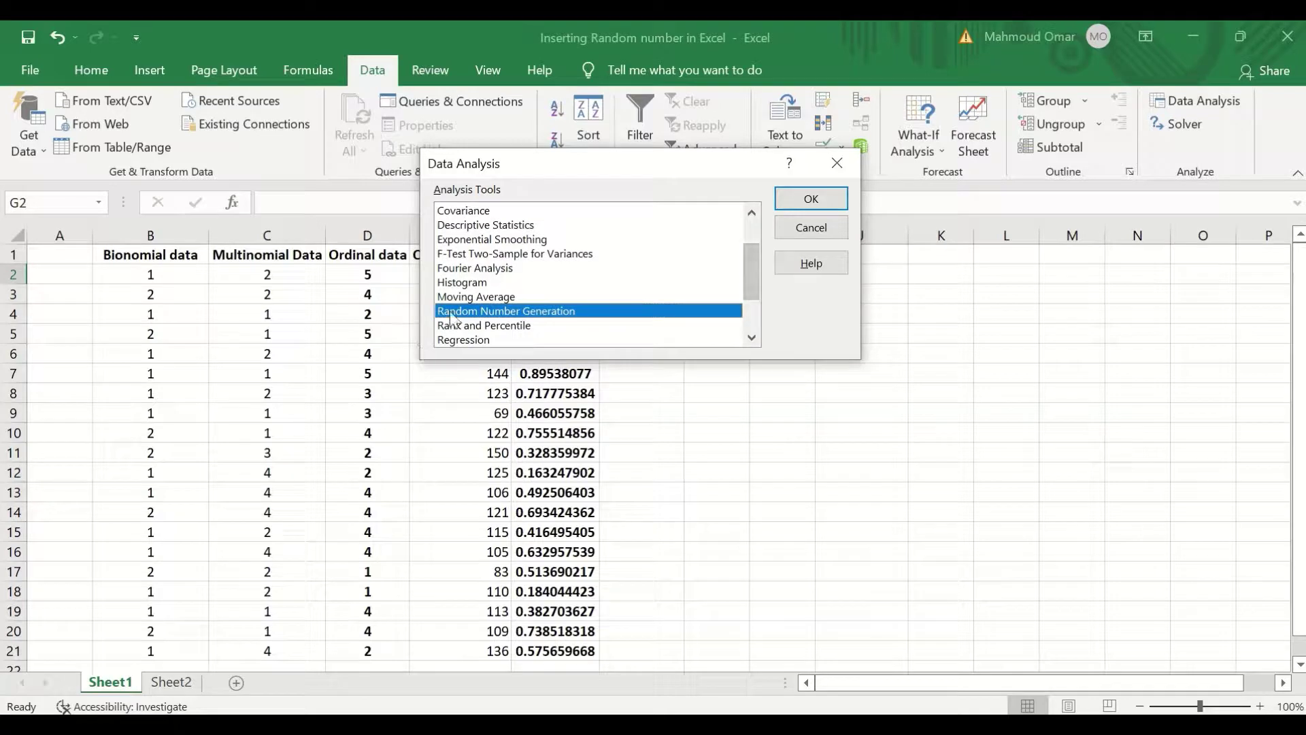
- Set up Random Number Generation for 20 random numbers with a Normal distribution, mean 20 and standard deviation 5
click(816, 202)
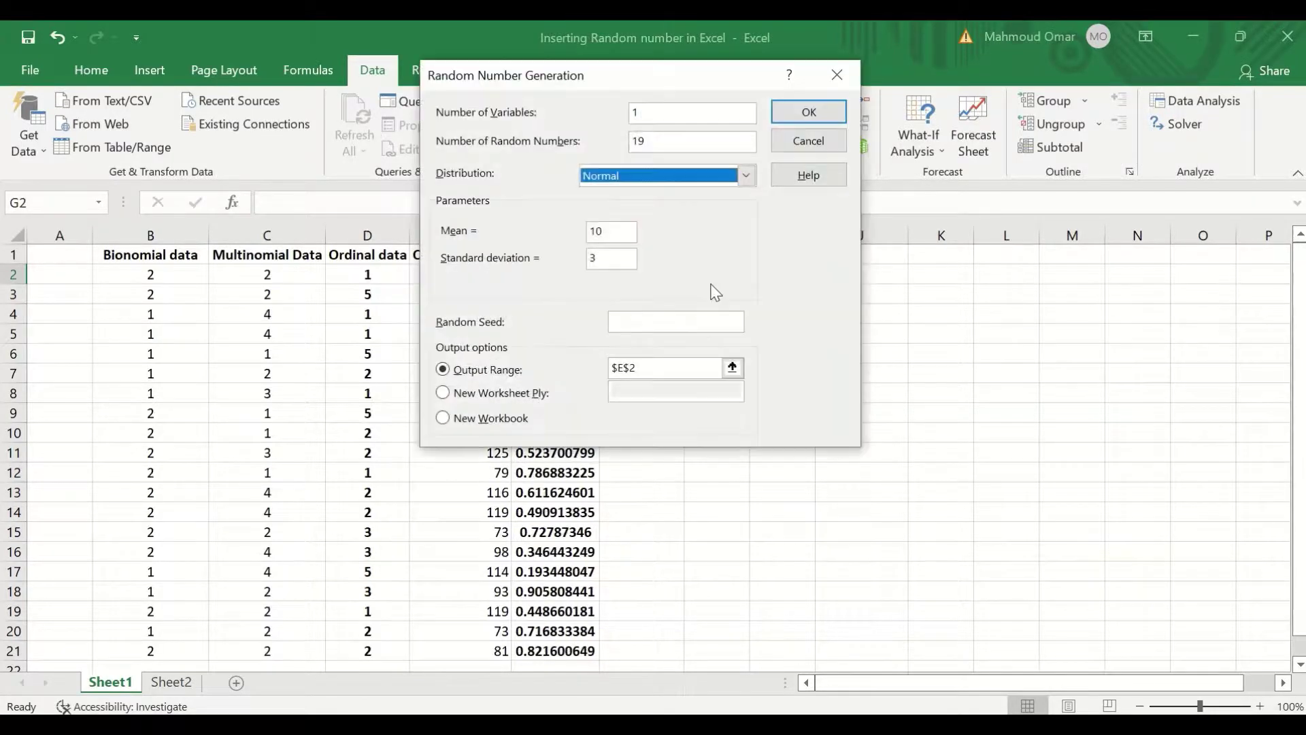
click(698, 182)
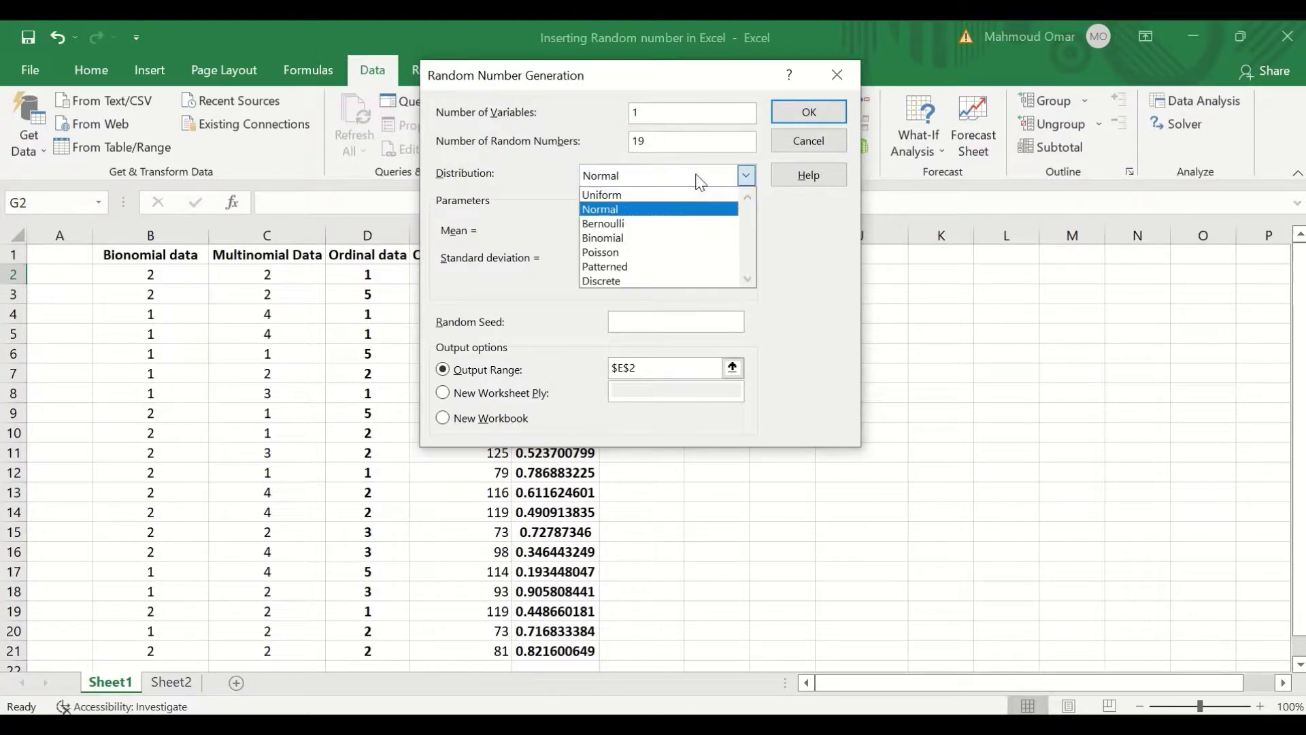
click(630, 209)
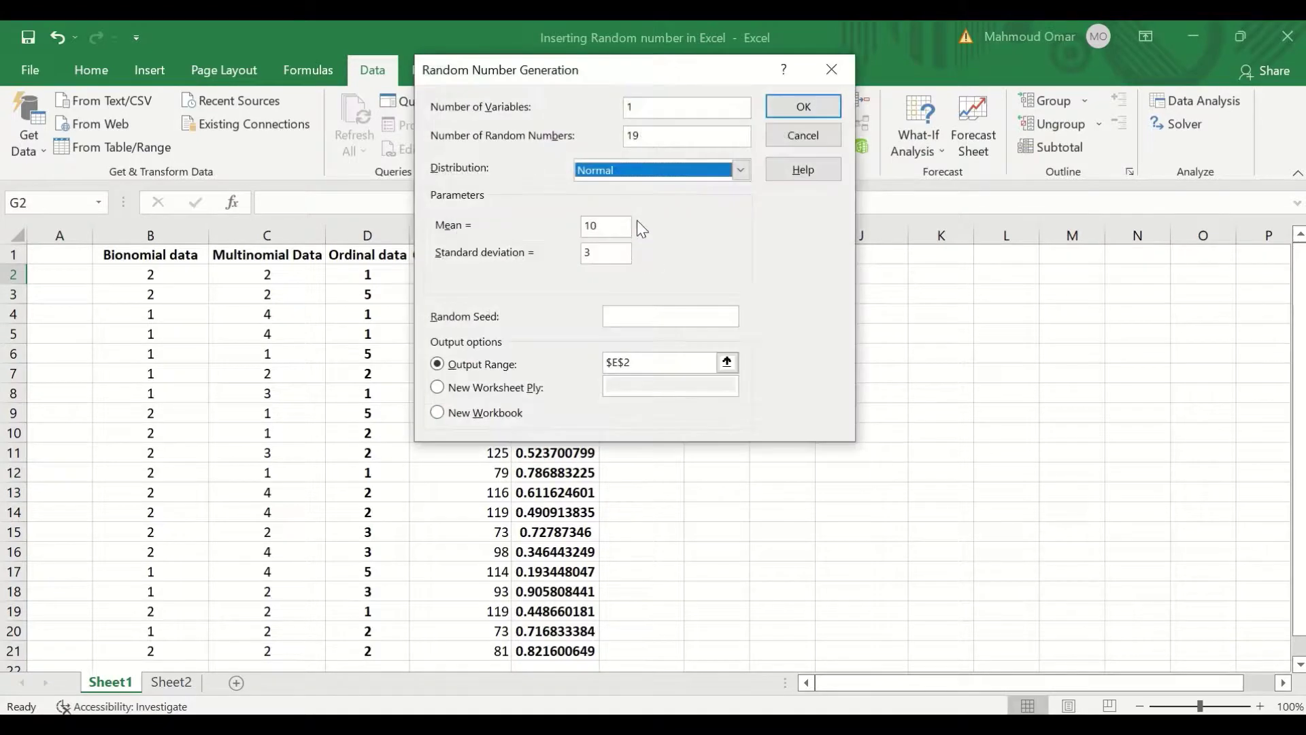
drag(663, 70, 696, 149)
key(Tab)
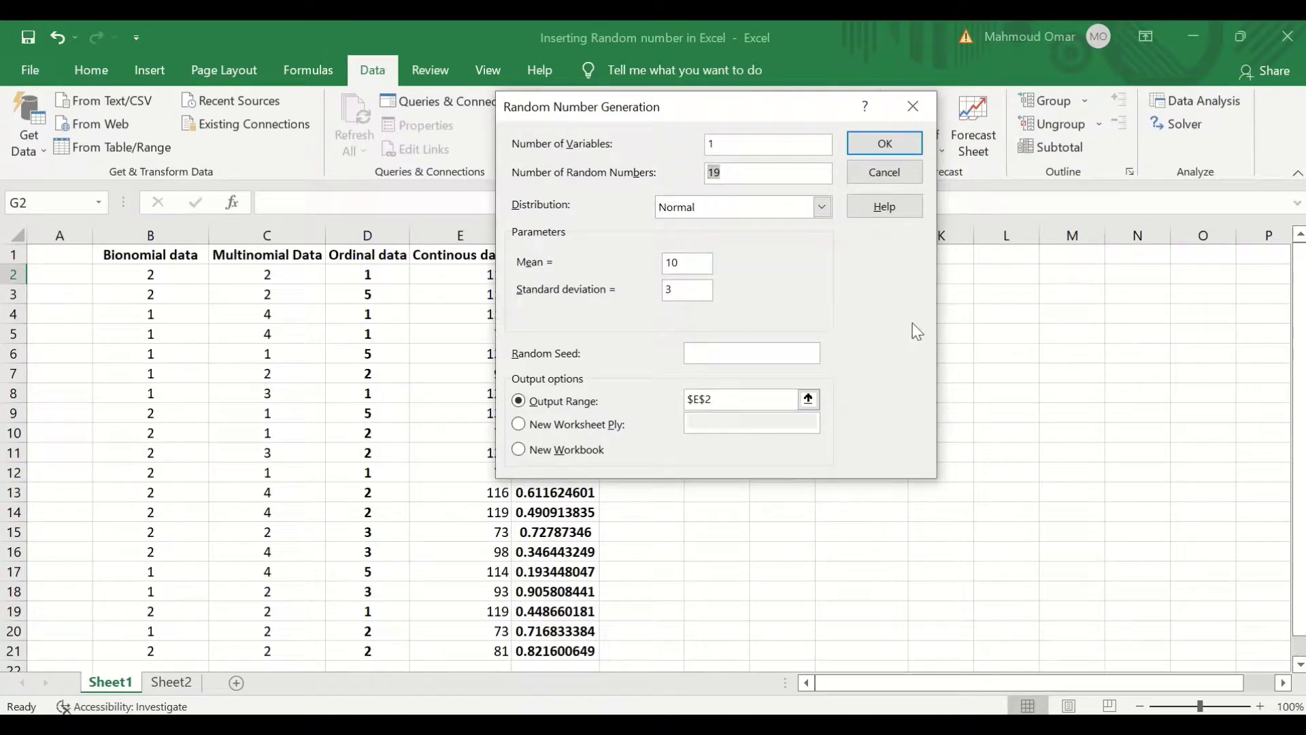
text(20)
click(668, 286)
text(3)
double_click(687, 263)
text(20)
text(5)
- Set the output range to $G$2 under the Normal data header and generate the random numbers
drag(722, 119, 1072, 129)
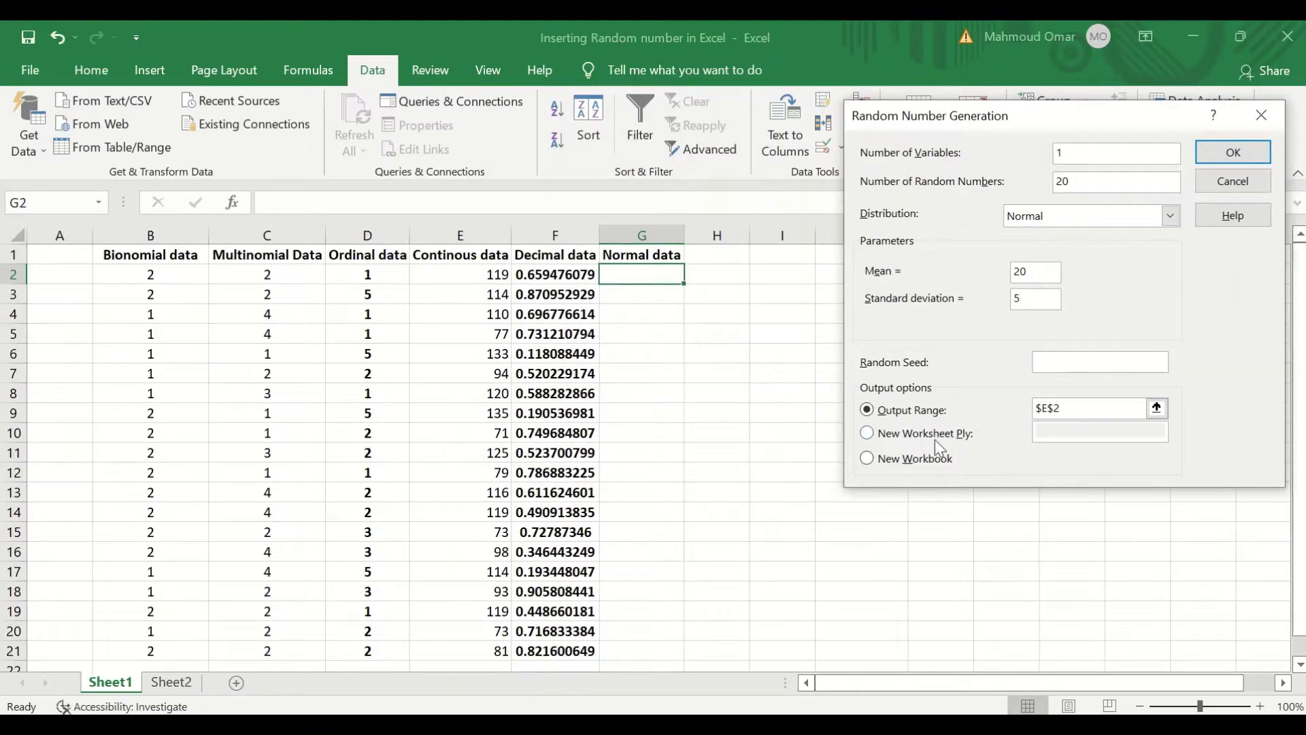
click(1141, 407)
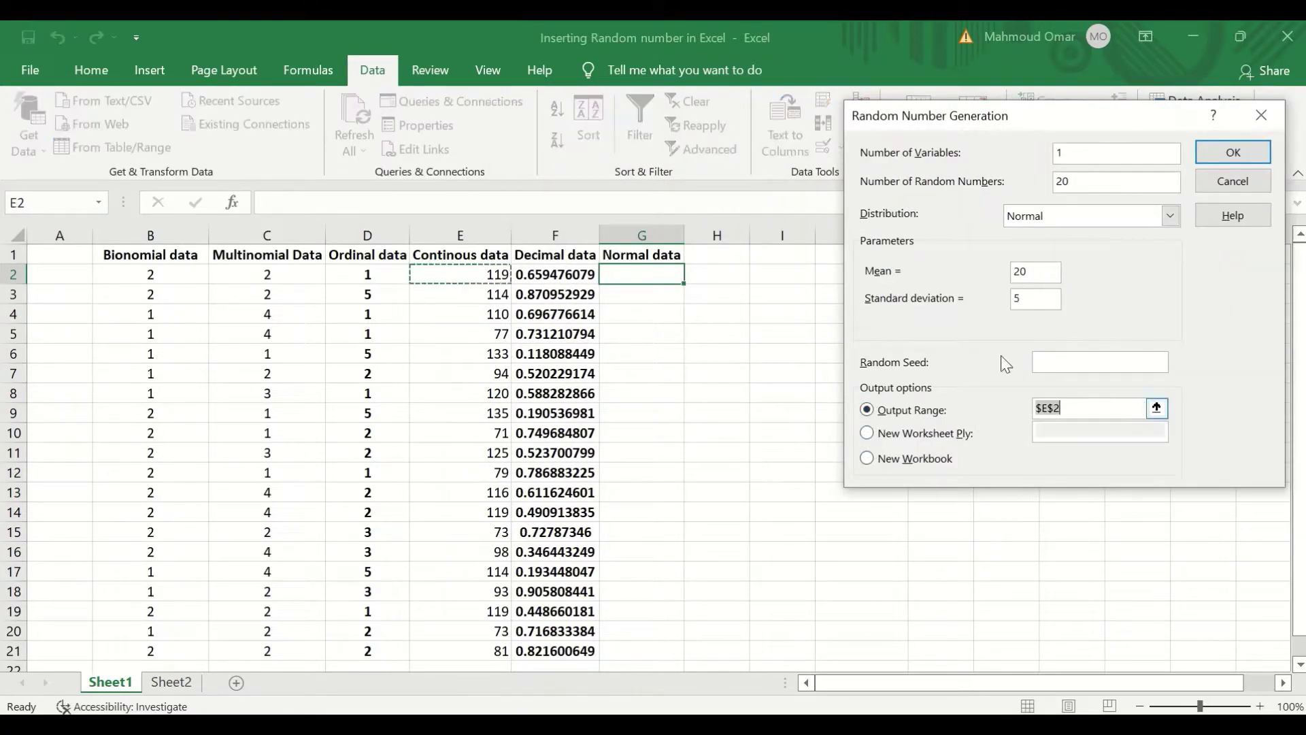
click(647, 275)
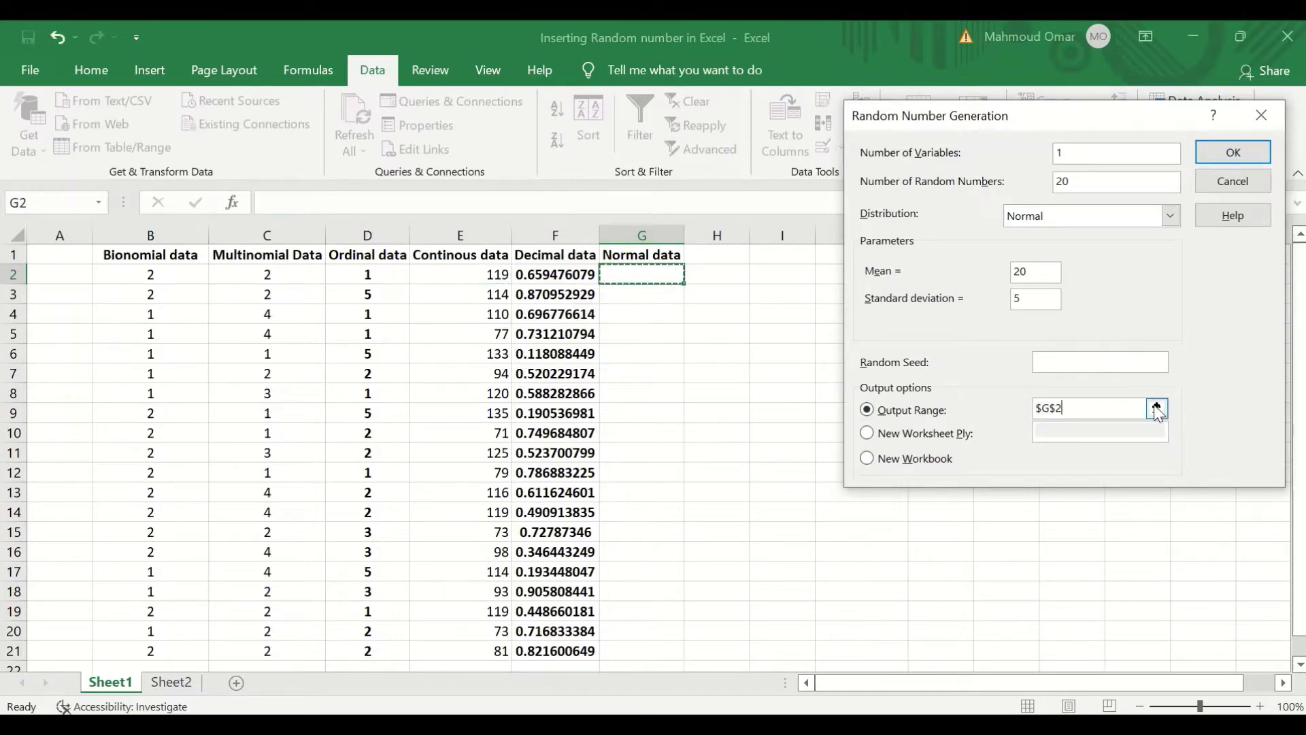
click(1155, 407)
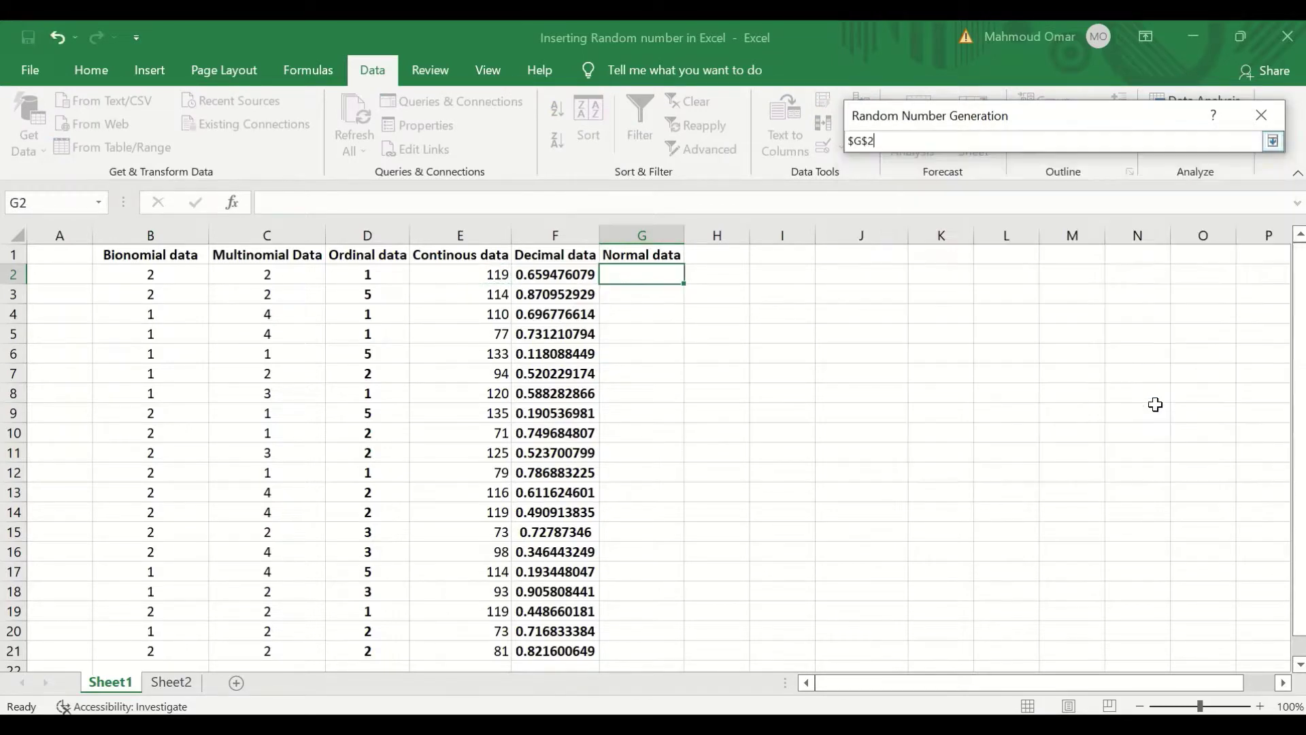
click(1272, 141)
click(1233, 152)
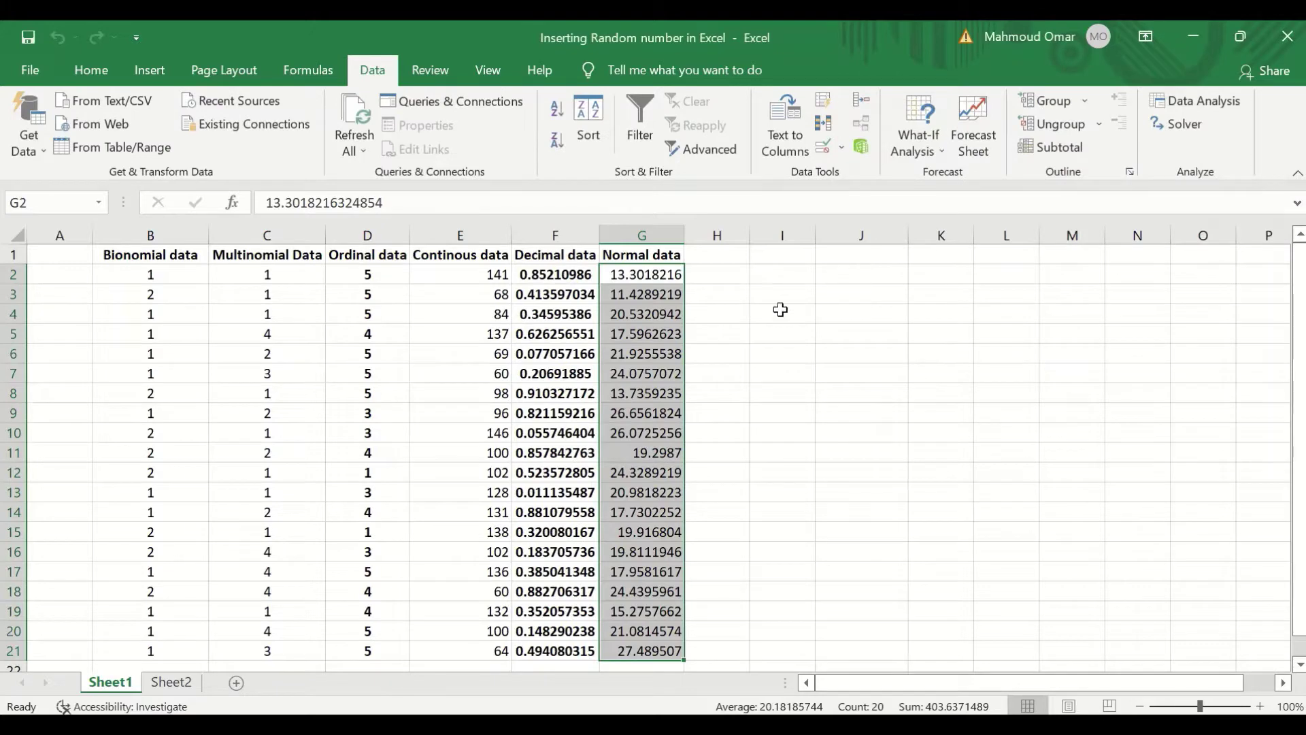